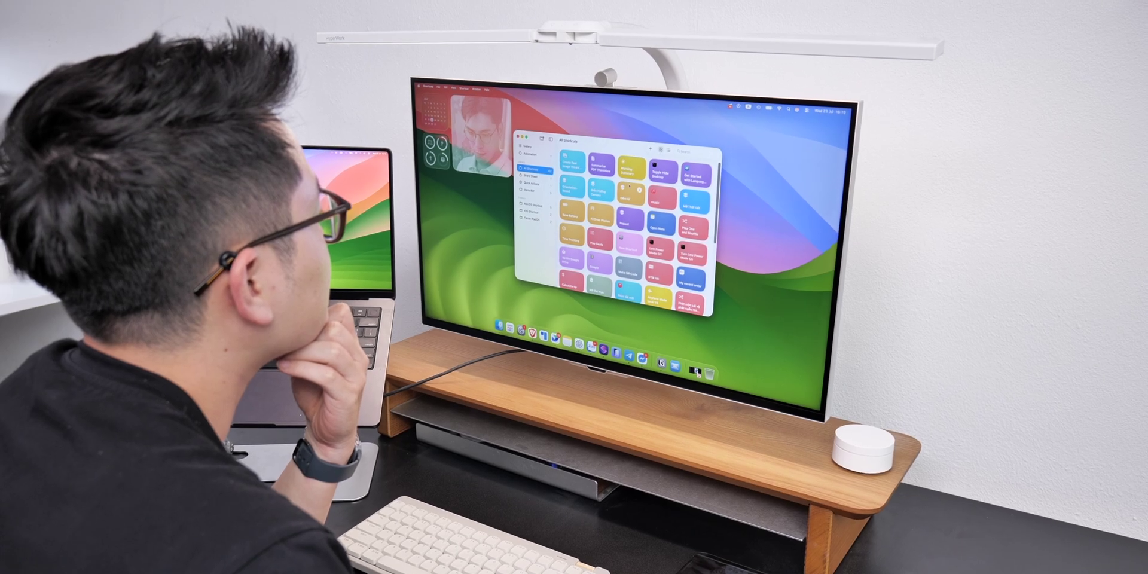
- Run the Toggle Hide Desktop shortcut to hide the desktop icons
{"action": "scroll", "coordinate": [624, 222], "scroll_direction": "down", "scroll_amount": 5}
{"action": "scroll", "coordinate": [624, 222], "scroll_direction": "up", "scroll_amount": 5}
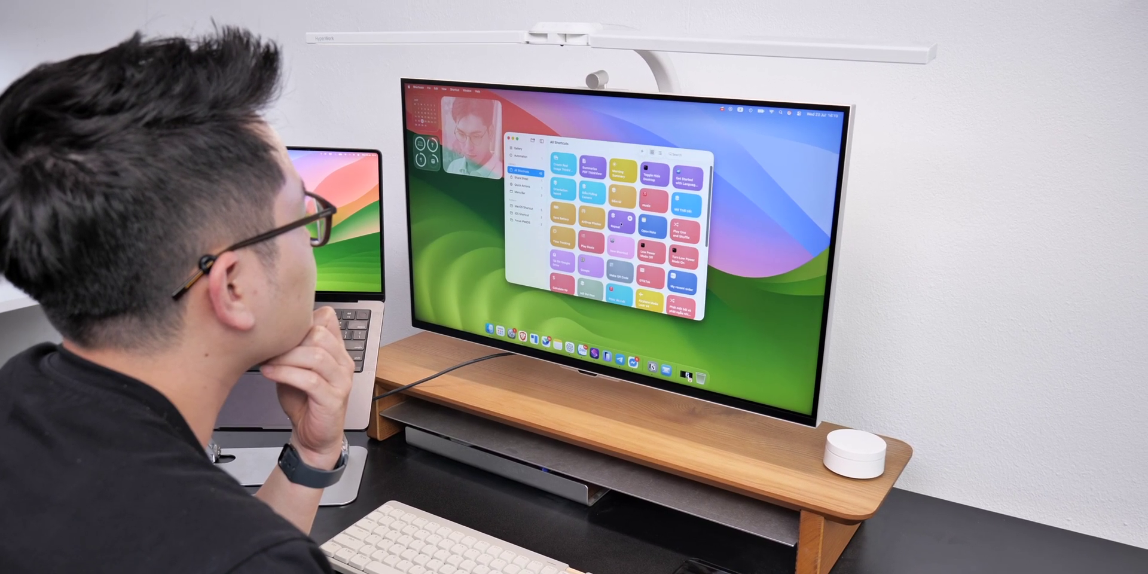
{"action": "double_click", "coordinate": [599, 146]}
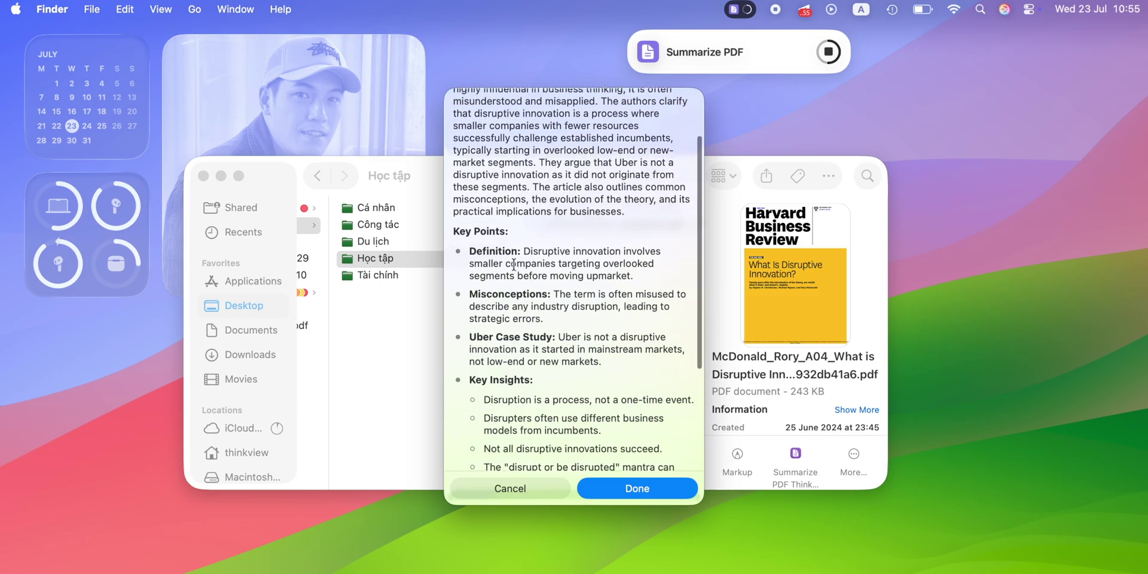
{"action": "scroll", "coordinate": [514, 269], "scroll_direction": "down", "scroll_amount": 5}
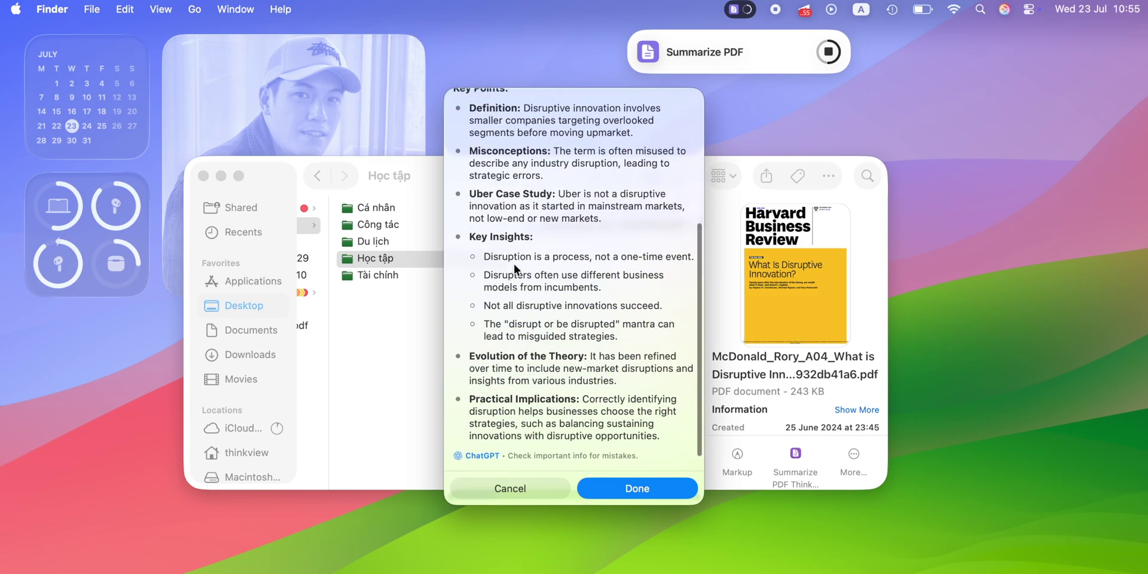
{"action": "scroll", "coordinate": [514, 263], "scroll_direction": "up", "scroll_amount": 8}
{"action": "scroll", "coordinate": [514, 264], "scroll_direction": "down", "scroll_amount": 5}
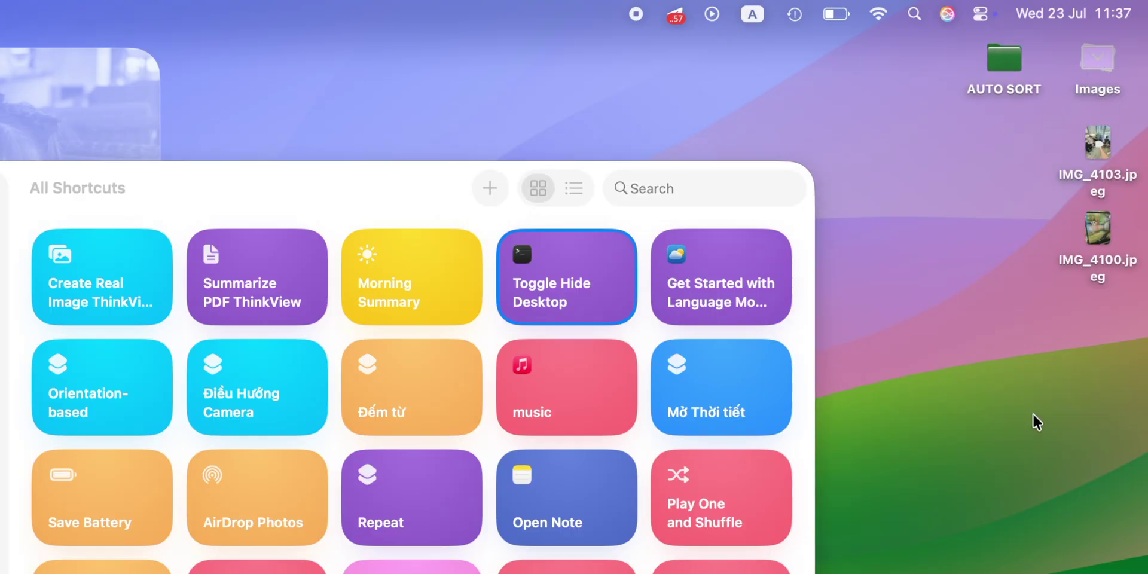
{"action": "left_click", "coordinate": [615, 257]}
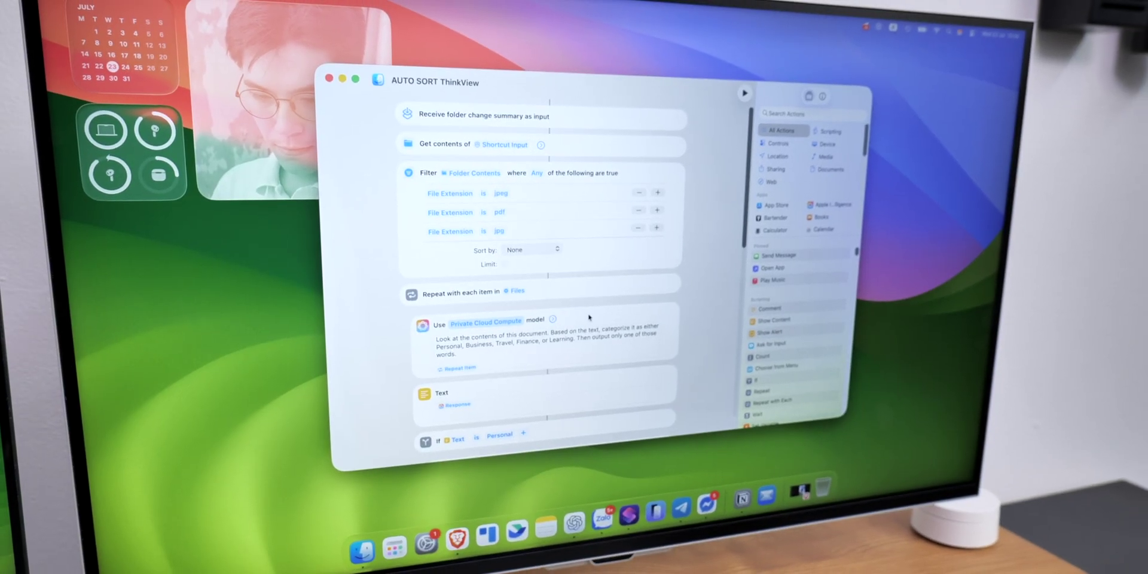
- Move AUTO SORT's Private Cloud Compute model step above Filter, then back inside the Repeat loop
{"action": "left_click", "coordinate": [588, 318]}
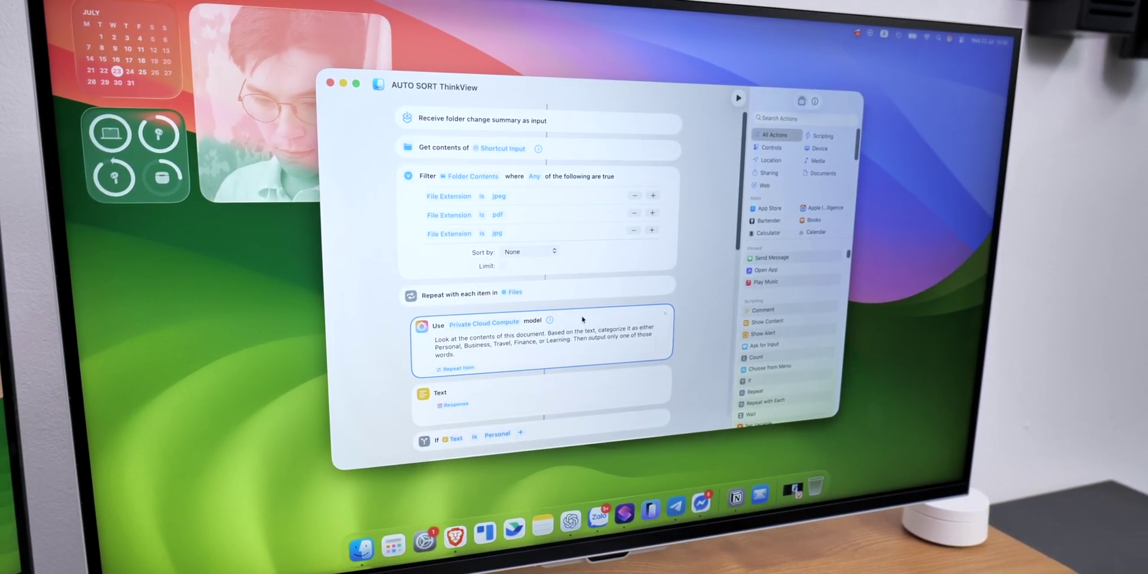
{"action": "left_click_drag", "start_coordinate": [583, 318], "coordinate": [598, 195]}
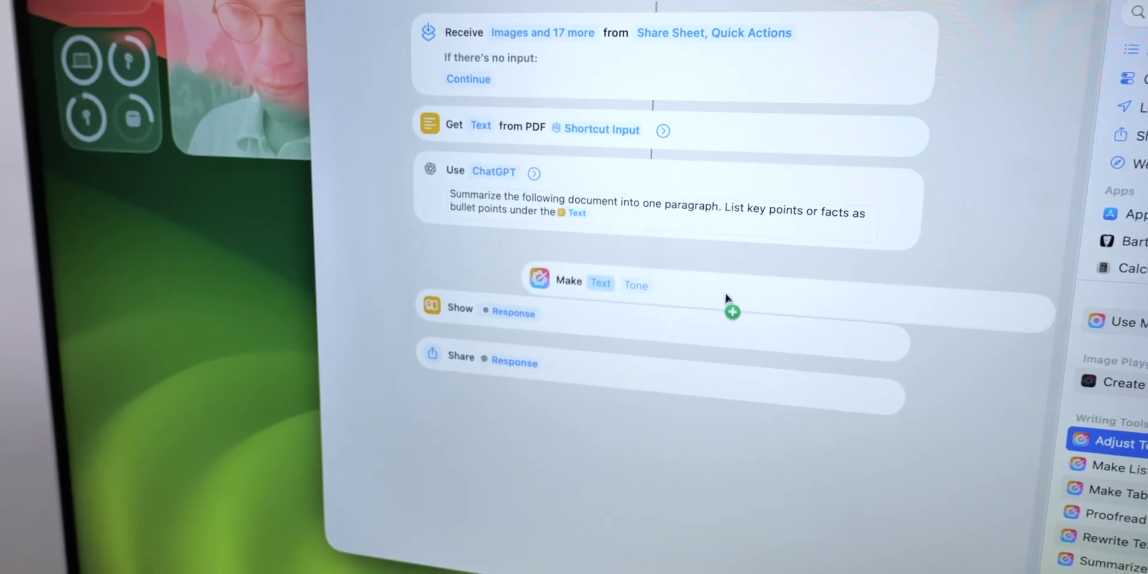
{"action": "left_click_drag", "start_coordinate": [730, 299], "coordinate": [628, 275]}
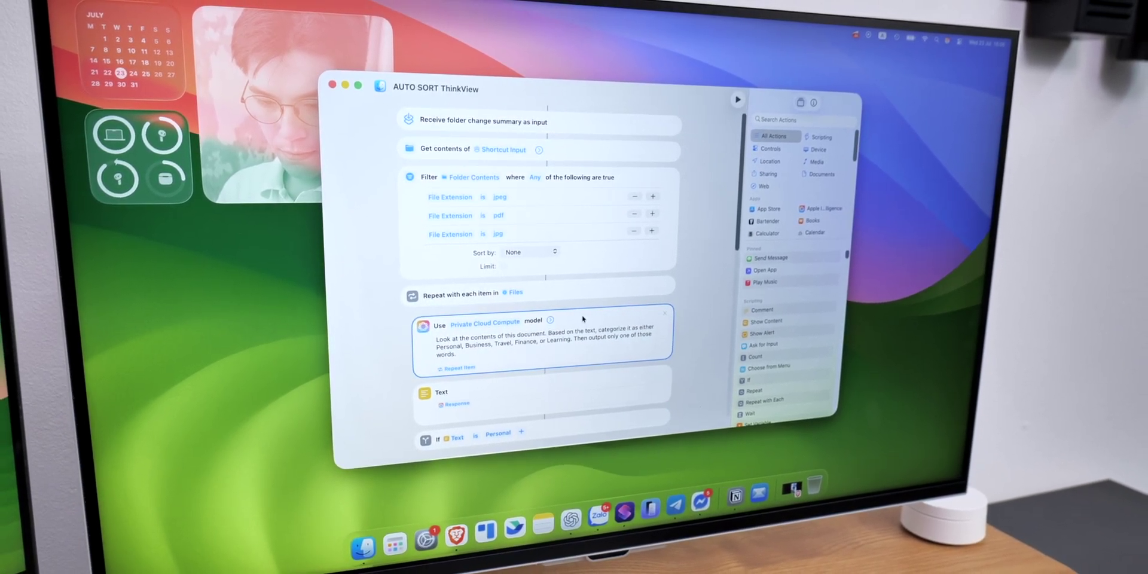
{"action": "left_click_drag", "start_coordinate": [583, 318], "coordinate": [579, 275]}
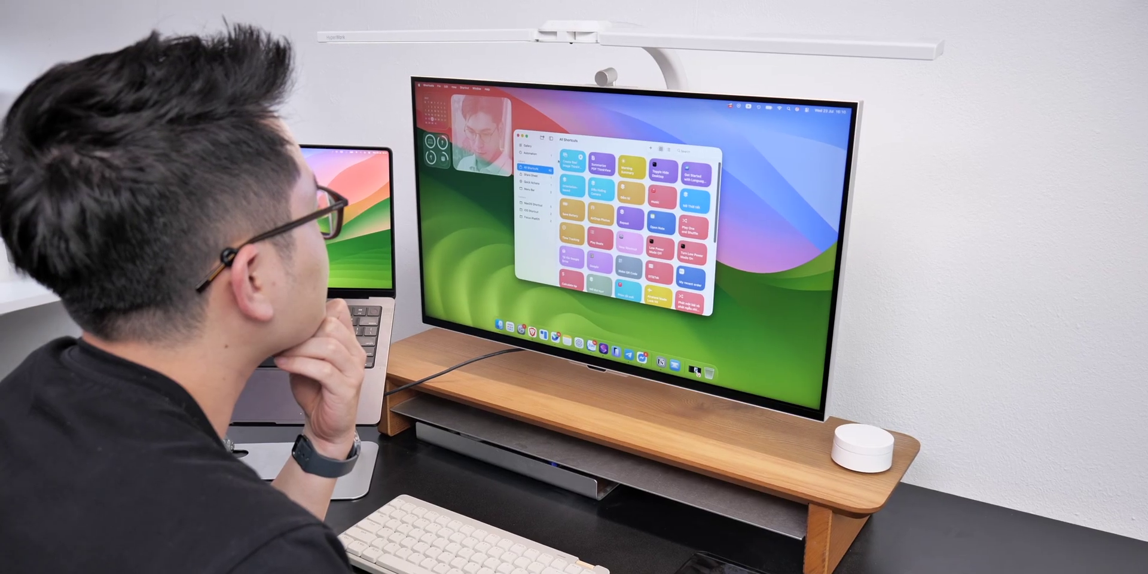
- Scroll through AUTO SORT ThinkView's If blocks and start editing the categorisation prompt
{"action": "scroll", "coordinate": [629, 222], "scroll_direction": "down", "scroll_amount": 5}
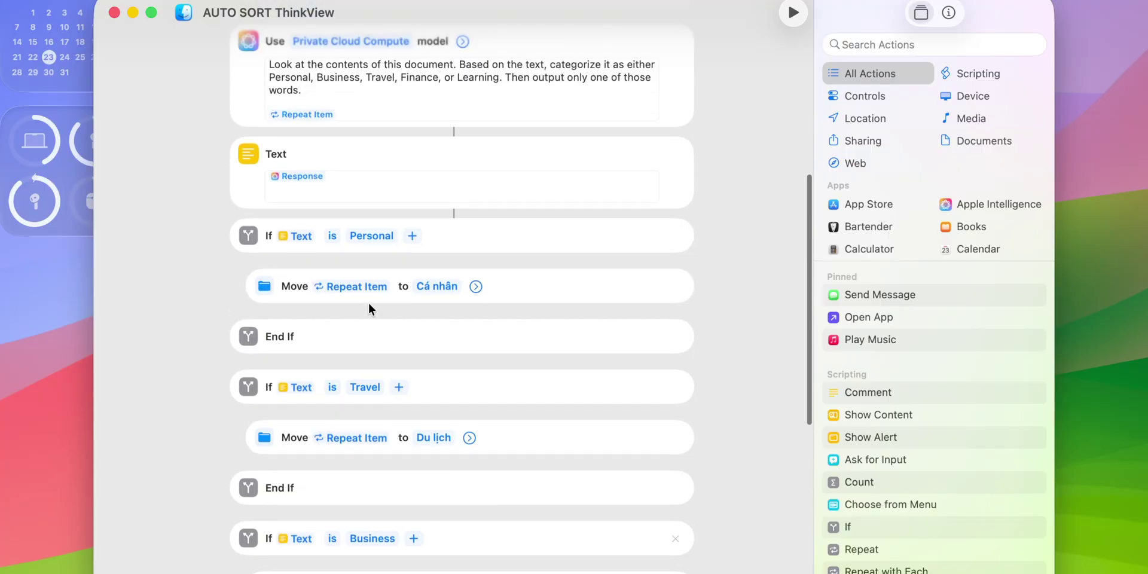
{"action": "scroll", "coordinate": [368, 303], "scroll_direction": "up", "scroll_amount": 2}
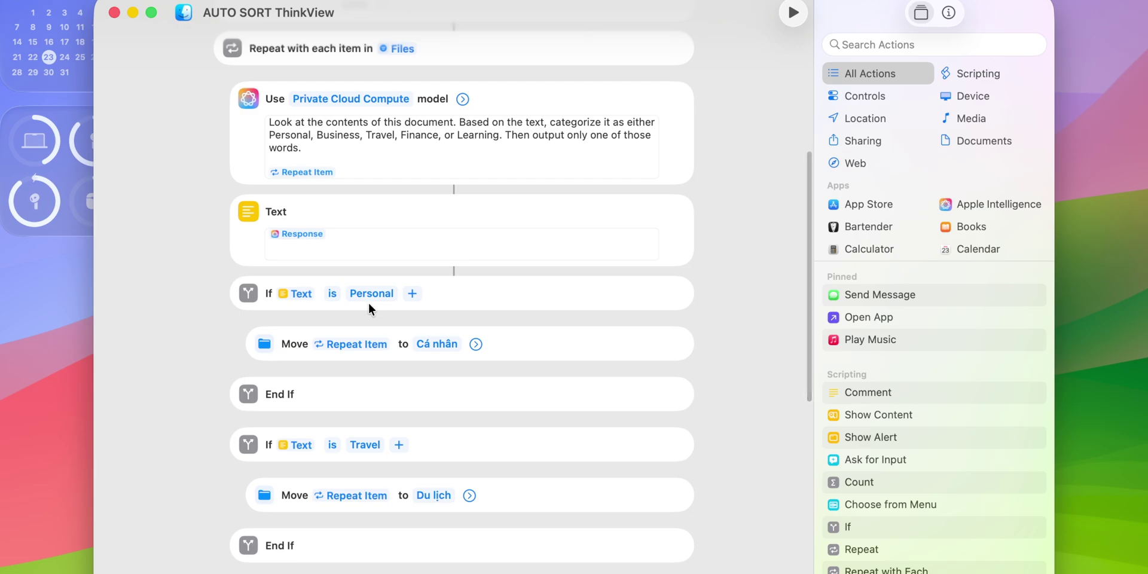
{"action": "scroll", "coordinate": [369, 303], "scroll_direction": "down", "scroll_amount": 2}
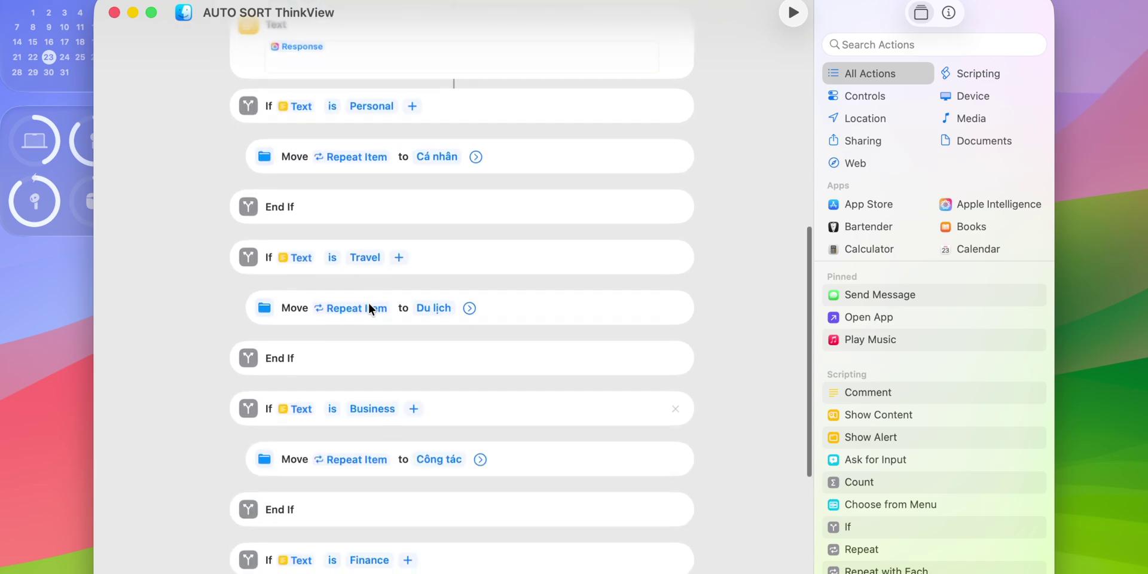
{"action": "scroll", "coordinate": [368, 303], "scroll_direction": "up", "scroll_amount": 2}
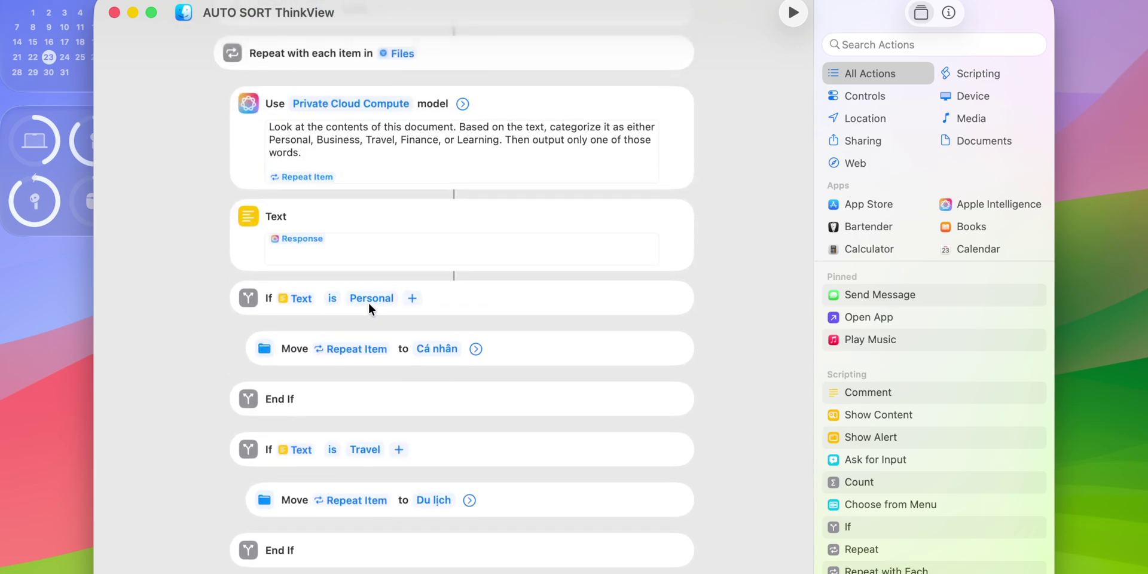
{"action": "left_click", "coordinate": [335, 139]}
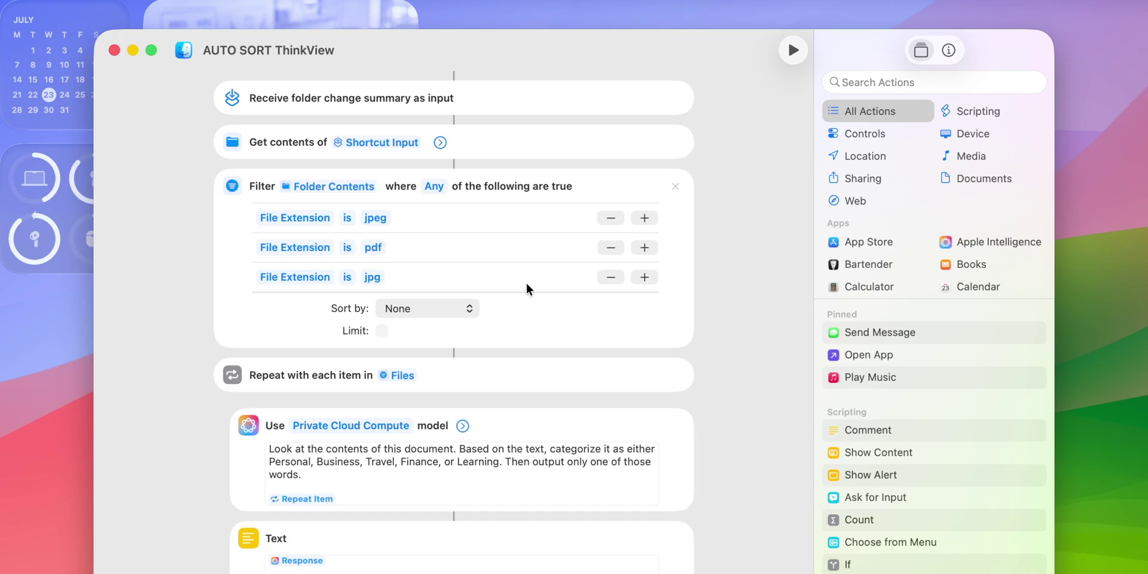
- Add a File Size condition to AUTO SORT's jpeg, pdf and jpg file filter
{"action": "left_click", "coordinate": [645, 277]}
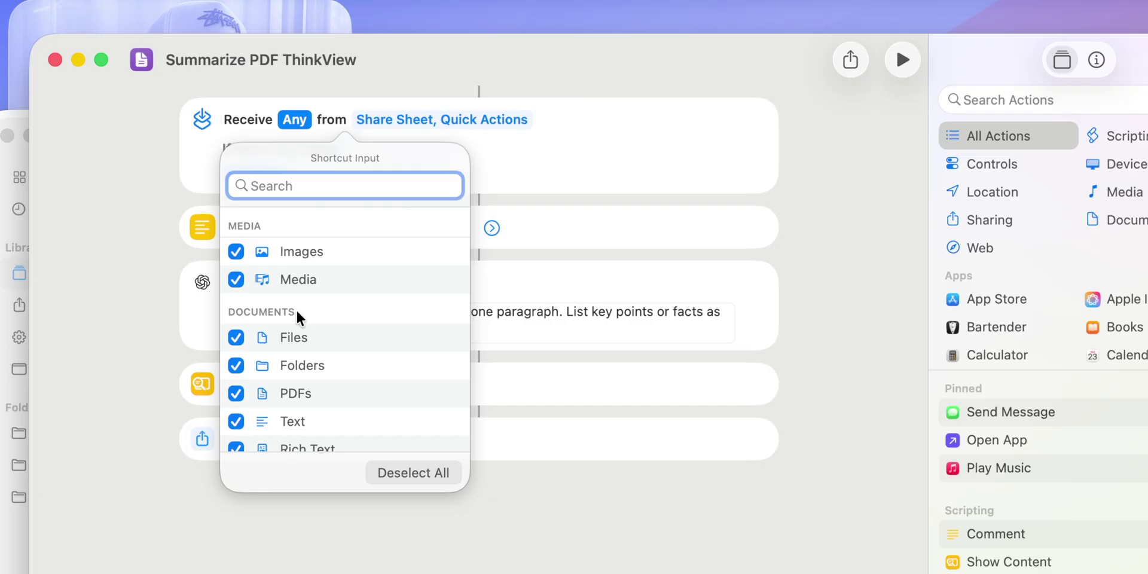
- Dismiss the input-type list and show Summarize PDF ThinkView's Share Sheet and Quick Actions details
{"action": "left_click", "coordinate": [403, 547]}
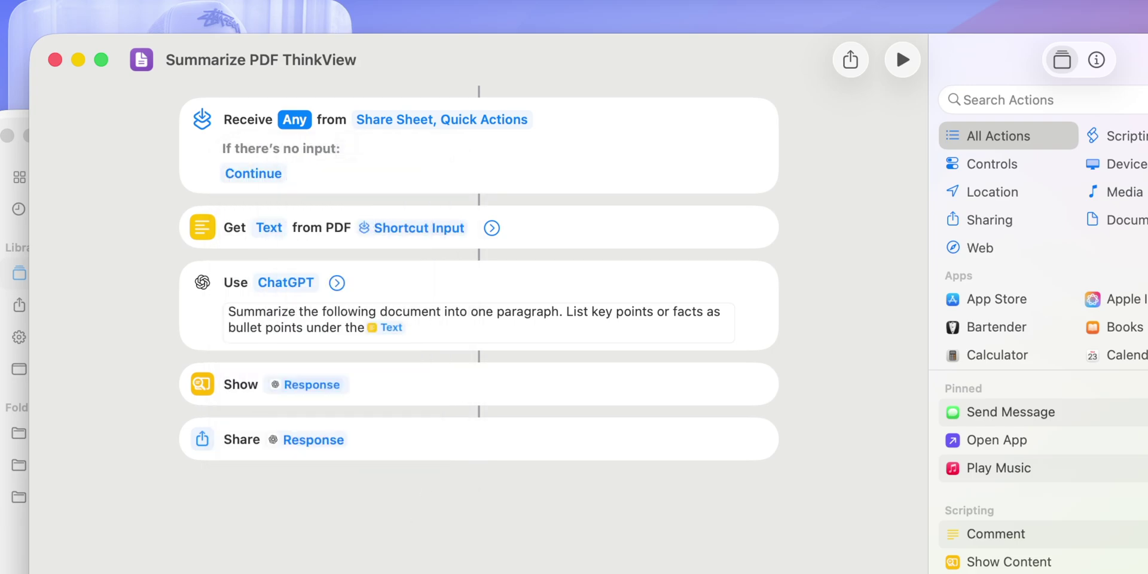
{"action": "left_click", "coordinate": [439, 120]}
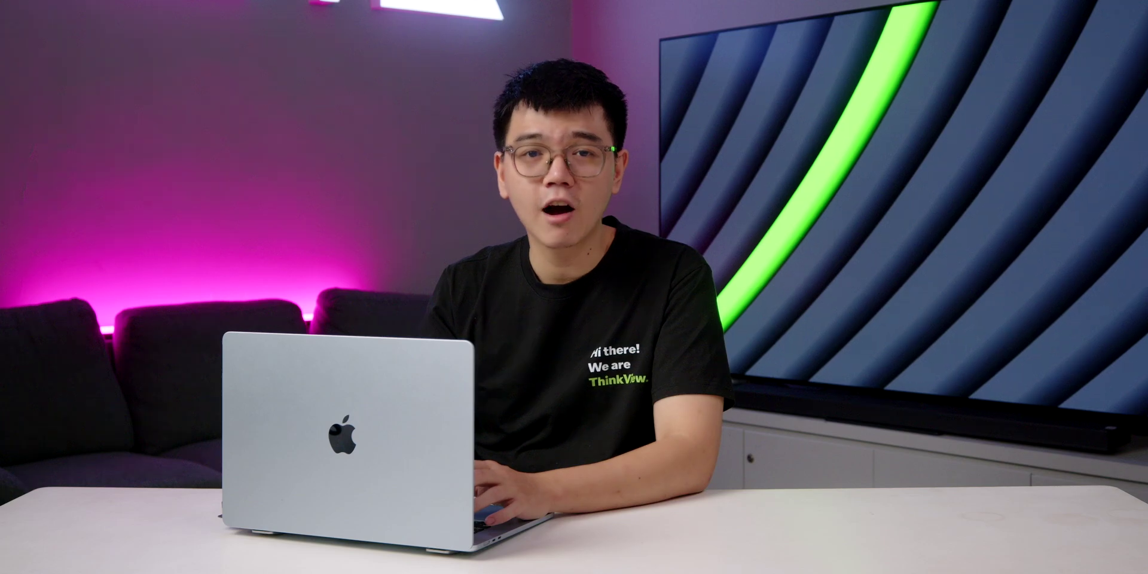
- Quick Look the Harvard Business Review PDF in the Học tập folder and scroll through it
{"action": "key", "text": "space"}
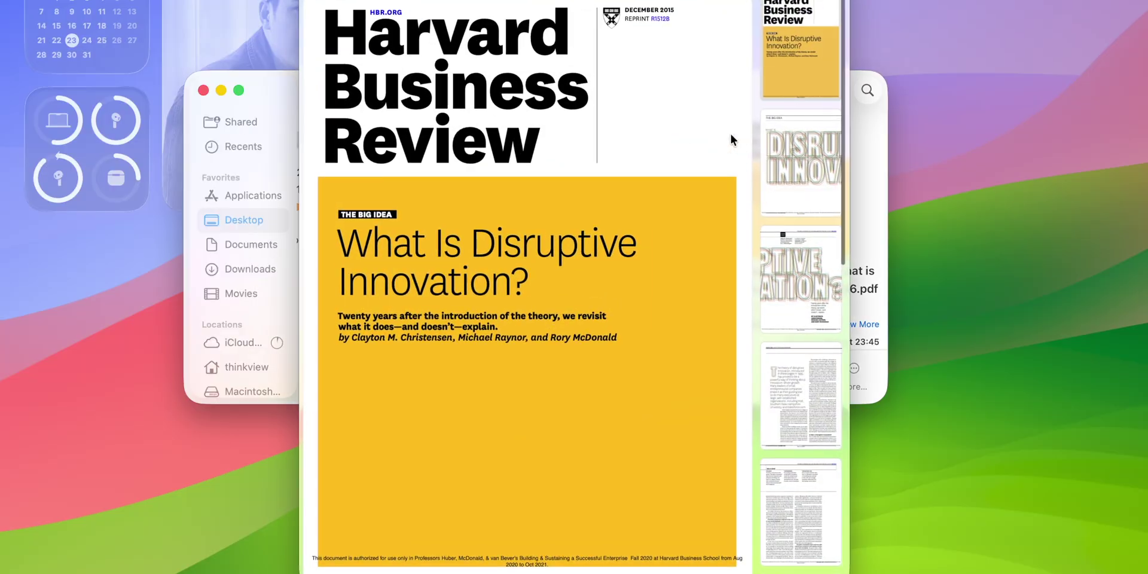
{"action": "scroll", "coordinate": [578, 371], "scroll_direction": "down", "scroll_amount": 10}
{"action": "scroll", "coordinate": [579, 374], "scroll_direction": "down", "scroll_amount": 20}
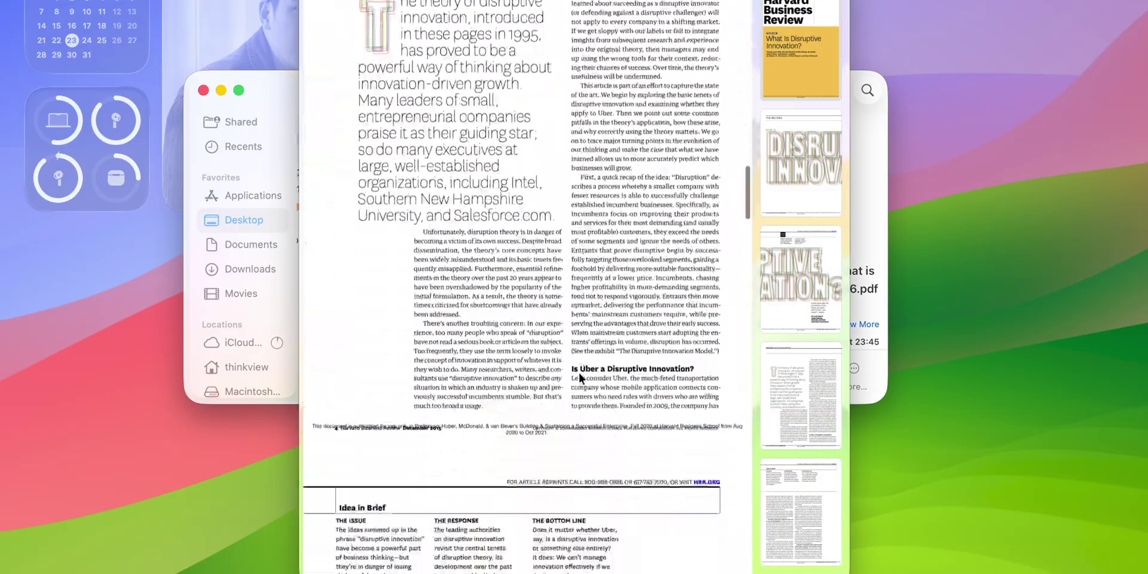
{"action": "scroll", "coordinate": [579, 375], "scroll_direction": "up", "scroll_amount": 20}
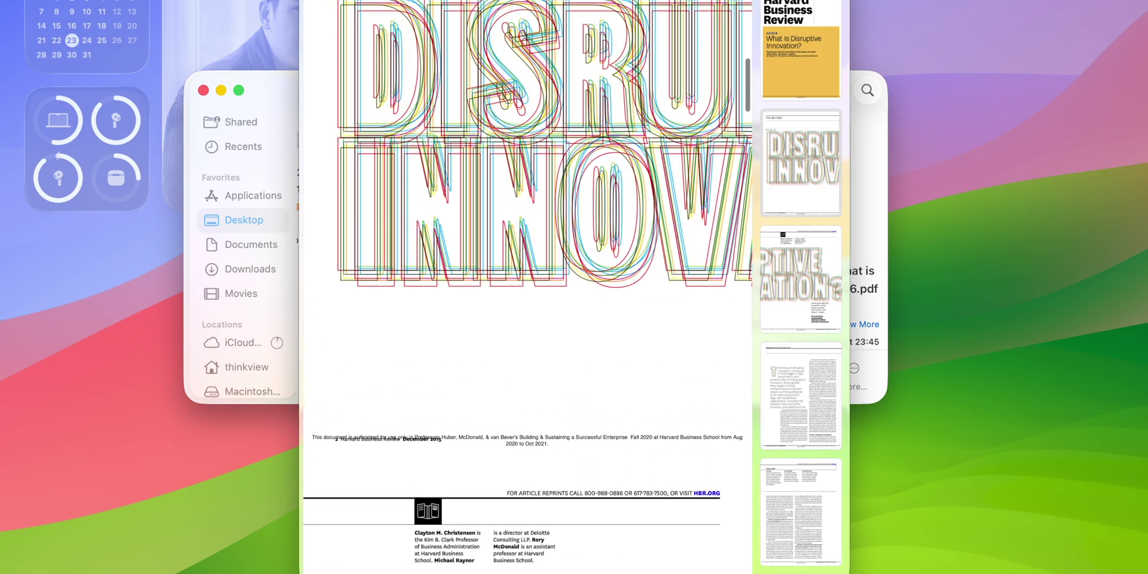
{"action": "key", "text": "space"}
- Run Summarize PDF ThinkView on the PDF from Finder's Quick Actions menu
{"action": "right_click", "coordinate": [549, 138]}
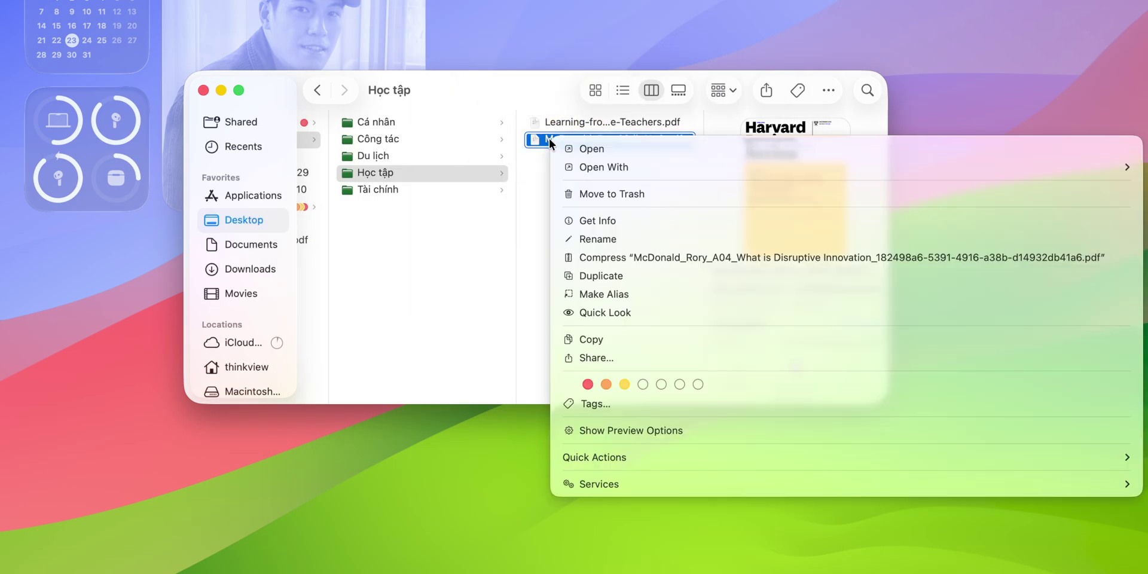
{"action": "mouse_move", "coordinate": [590, 462]}
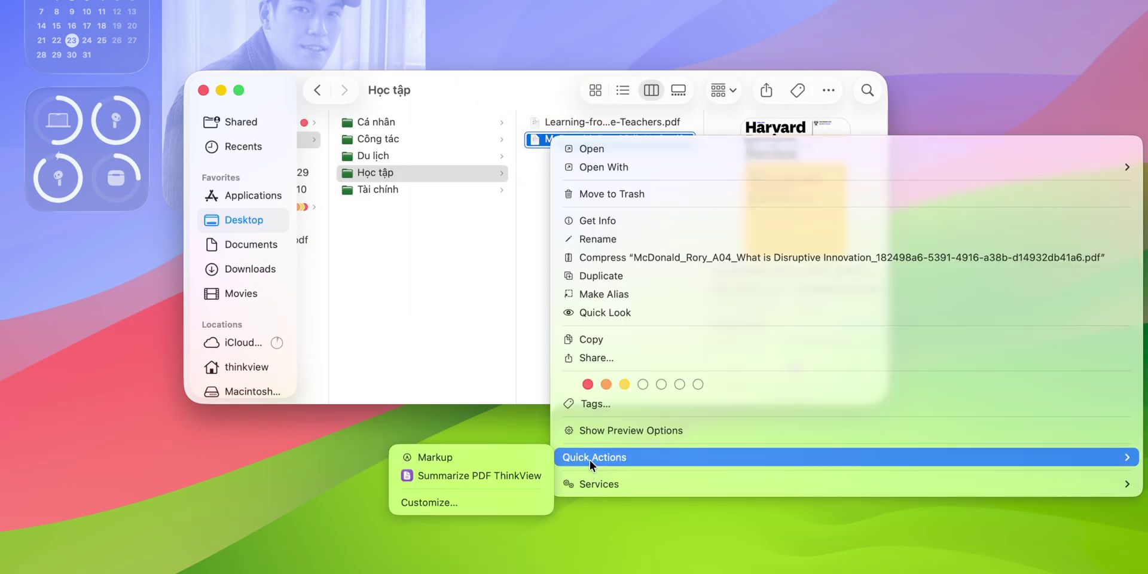
{"action": "left_click", "coordinate": [511, 475]}
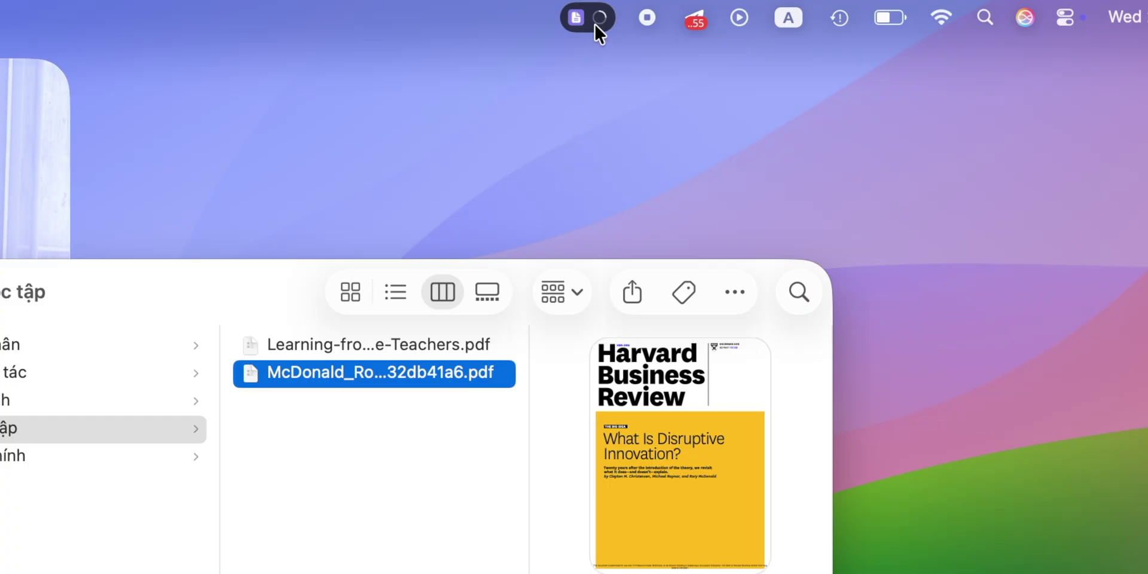
- Read the ChatGPT summary of the Disruptive Innovation article and accept it with Done
{"action": "left_click", "coordinate": [594, 22]}
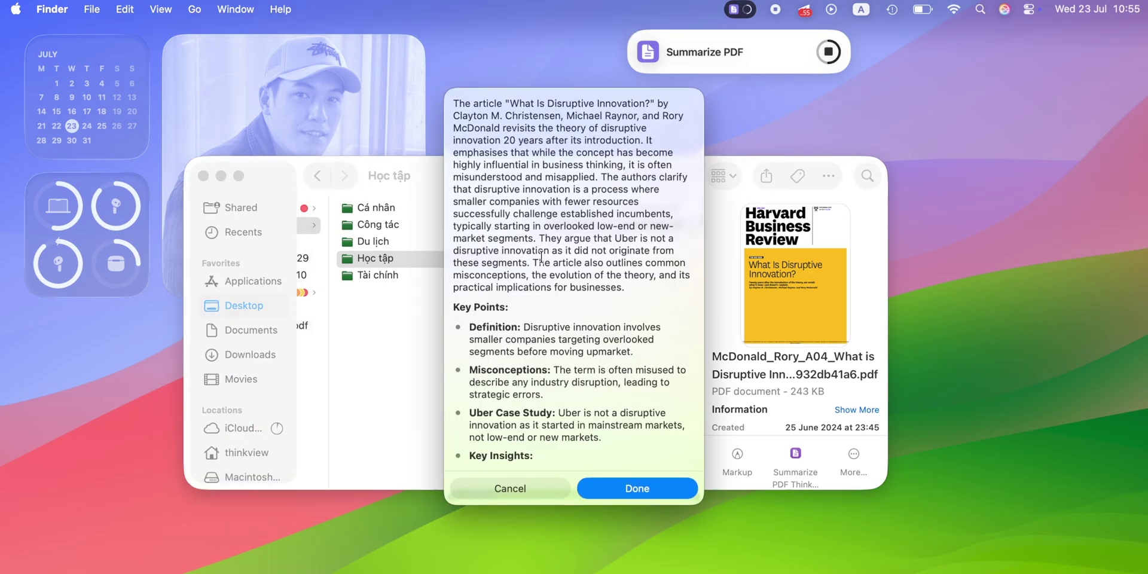
{"action": "scroll", "coordinate": [477, 205], "scroll_direction": "down", "scroll_amount": 5}
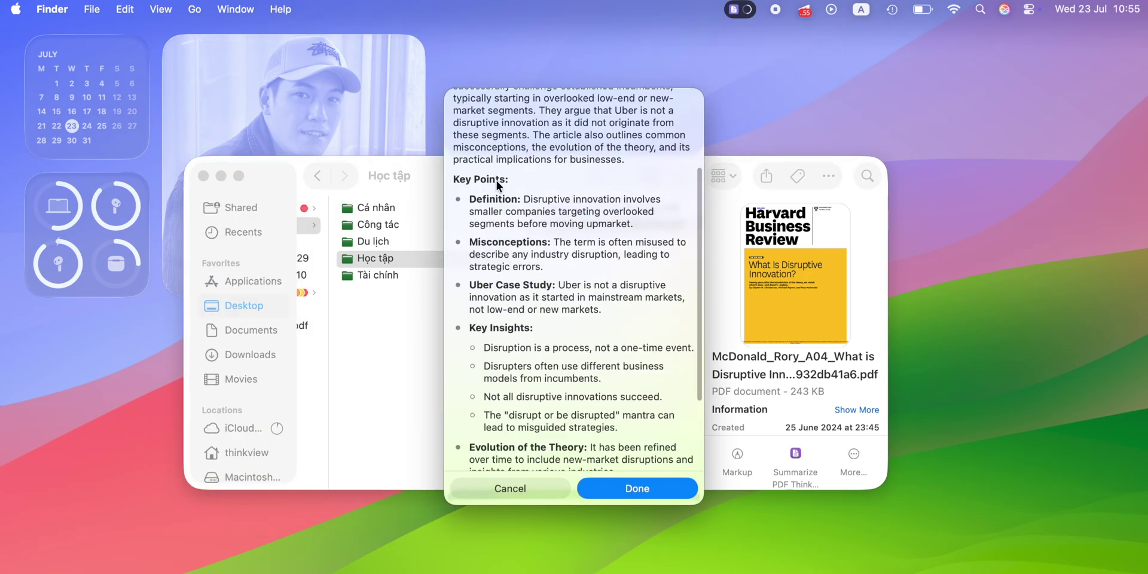
{"action": "scroll", "coordinate": [507, 191], "scroll_direction": "down", "scroll_amount": 3}
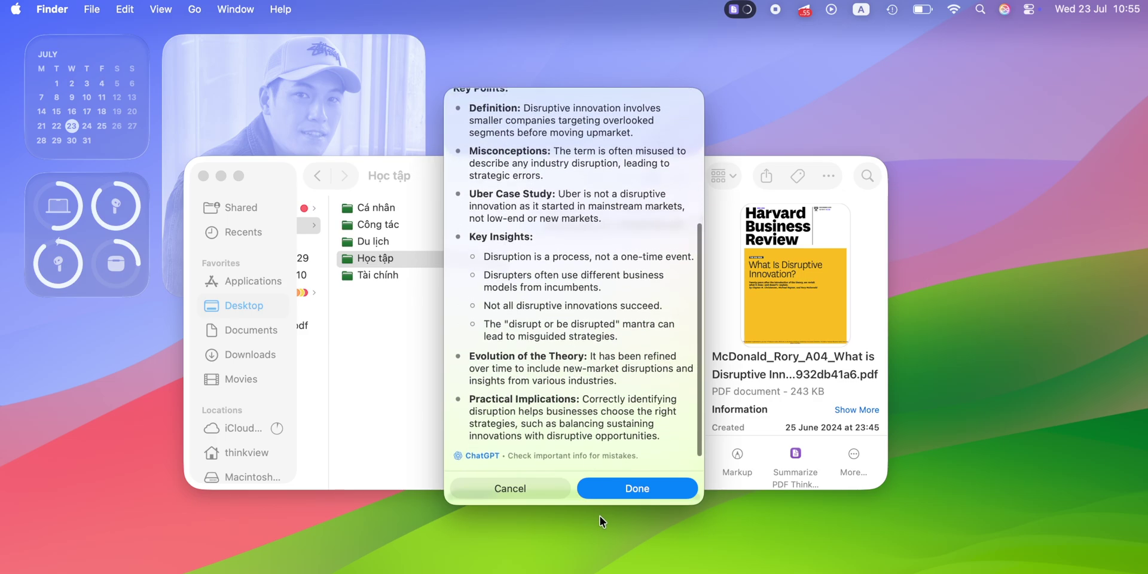
{"action": "left_click", "coordinate": [623, 489]}
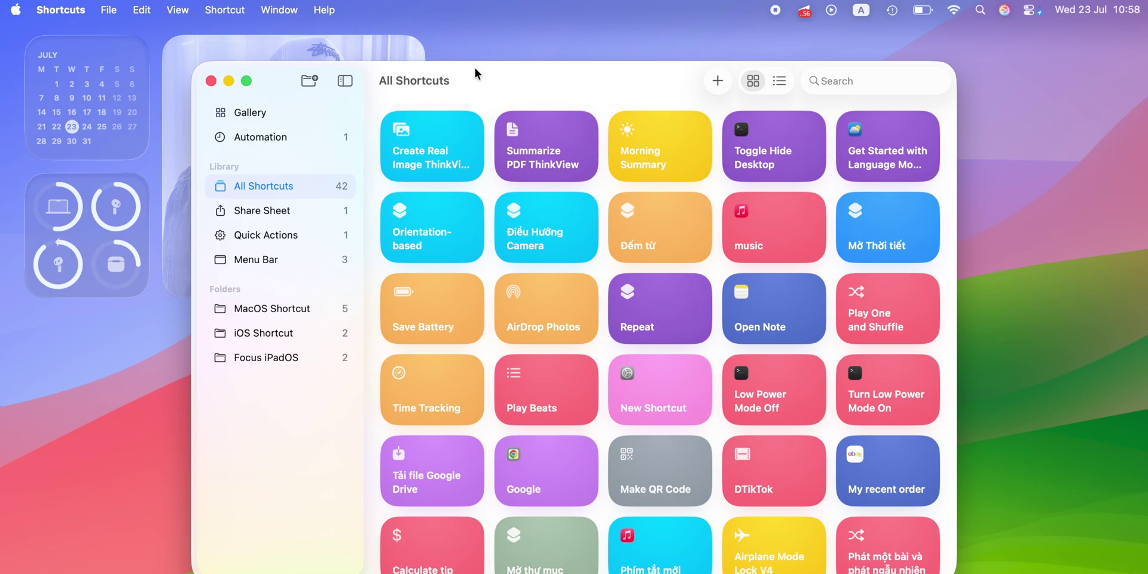
- Move the Shortcuts window and open the Summarize PDF ThinkView tile in the editor
{"action": "left_click_drag", "start_coordinate": [475, 73], "coordinate": [442, 140]}
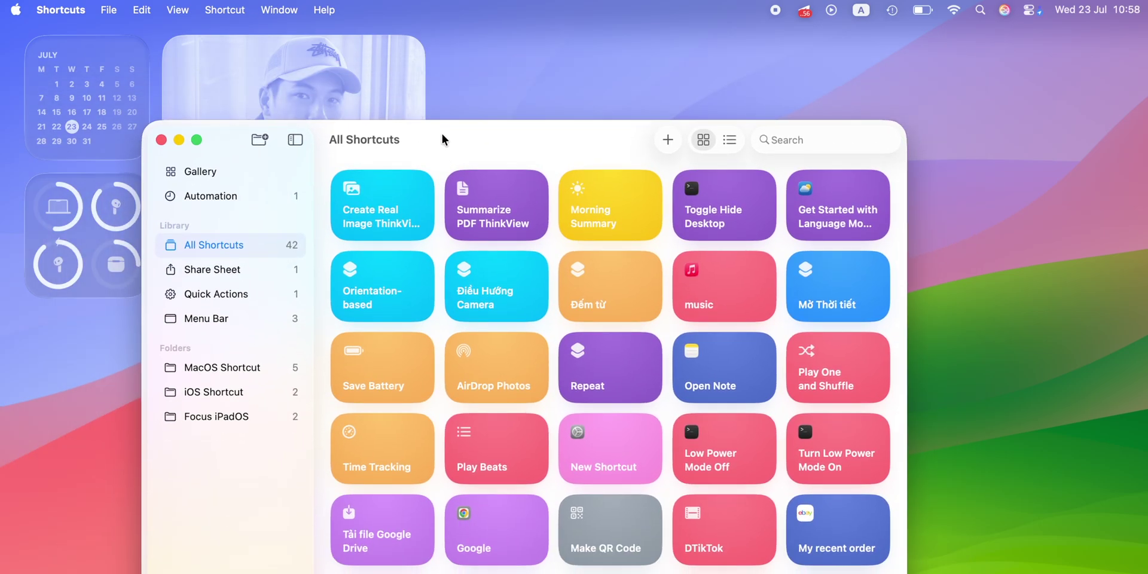
{"action": "right_click", "coordinate": [506, 209]}
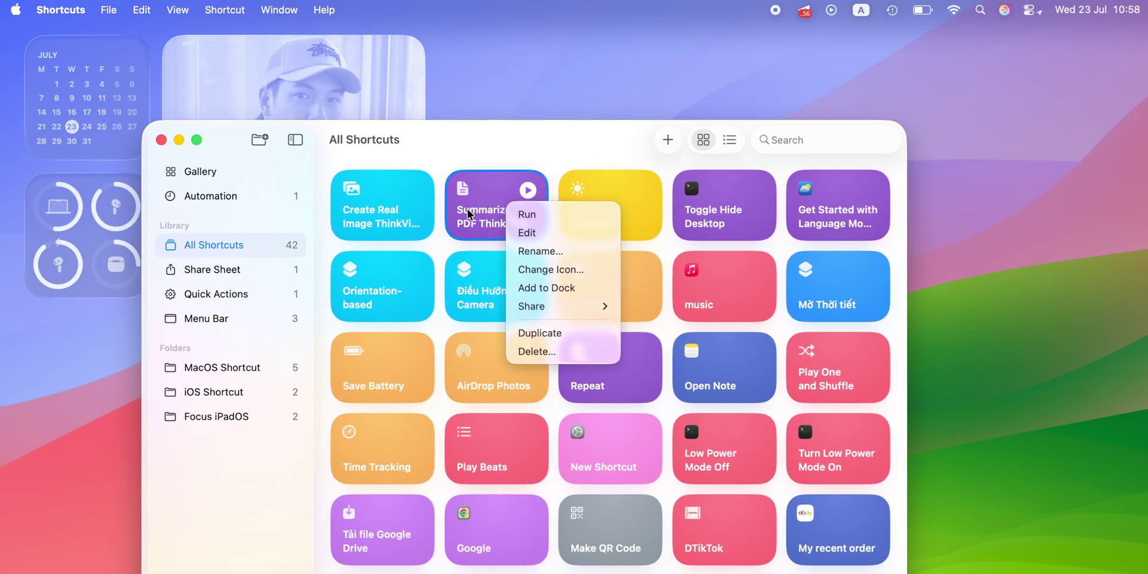
{"action": "left_click", "coordinate": [532, 234]}
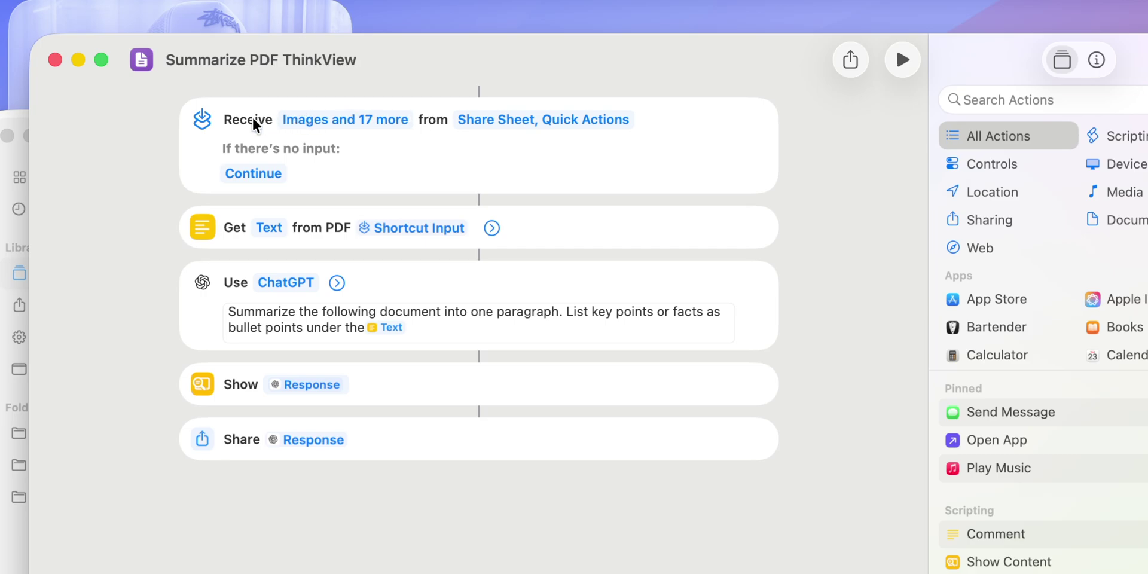
- Set the shortcut to receive Any input and show its Share Sheet and Quick Actions details
{"action": "left_click", "coordinate": [287, 120]}
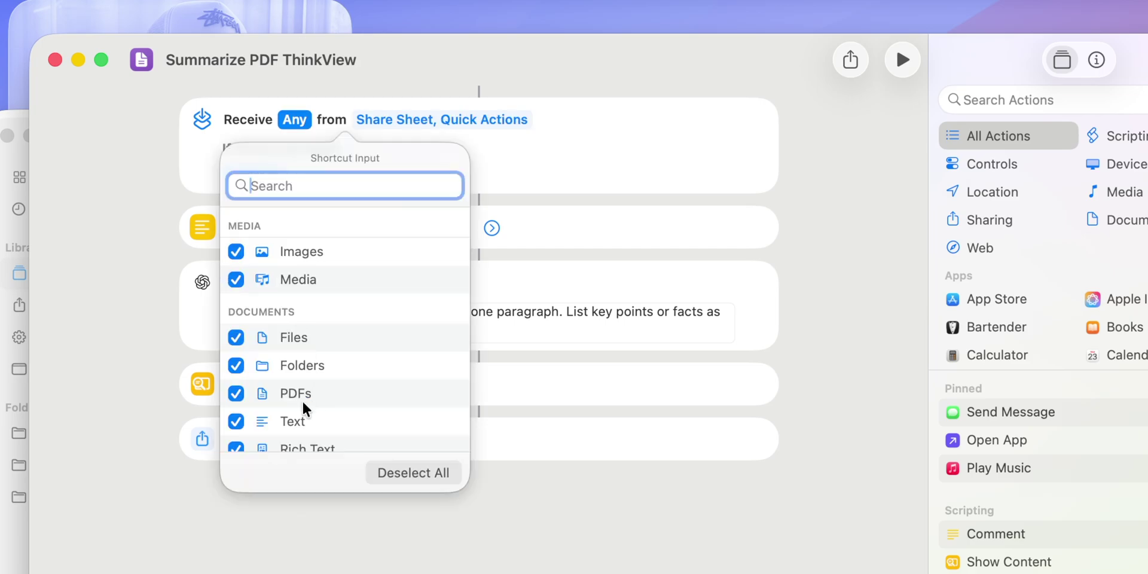
{"action": "left_click", "coordinate": [702, 474]}
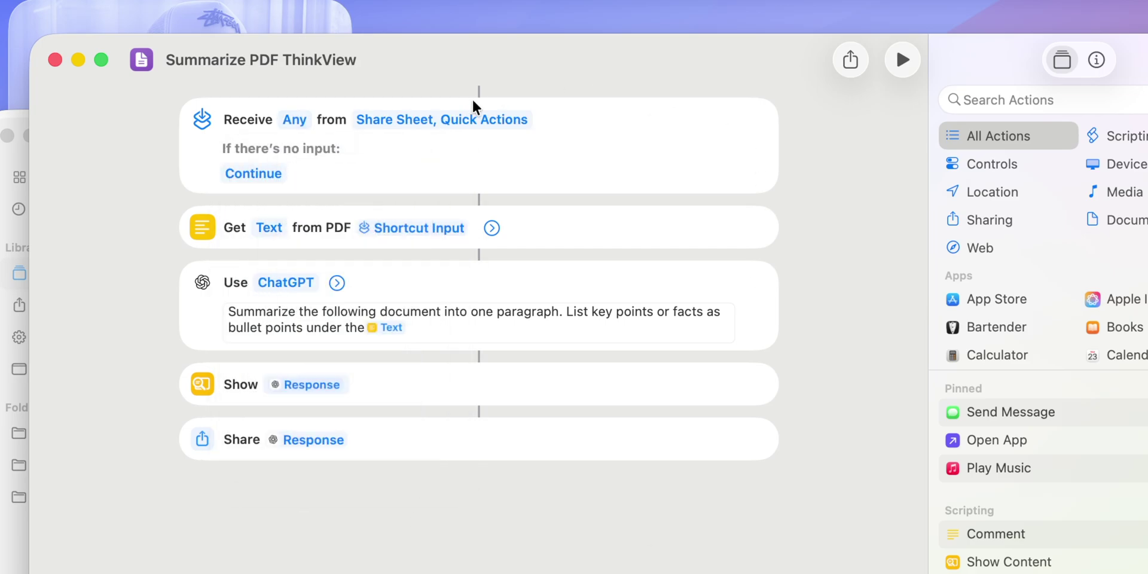
{"action": "left_click", "coordinate": [439, 117]}
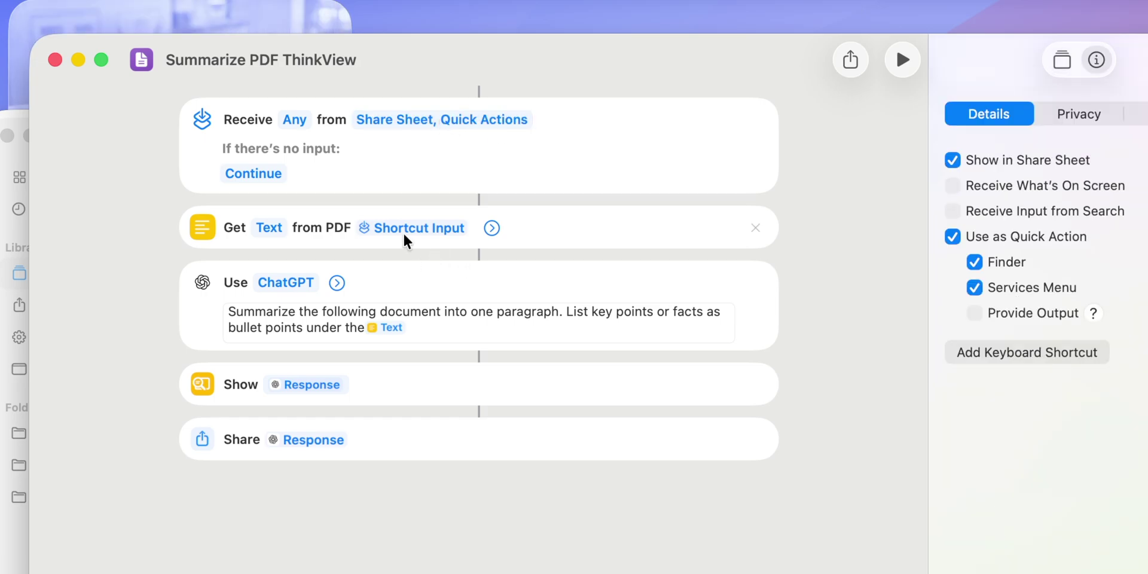
- Inspect the Get Text from PDF and Use ChatGPT steps and click into the ChatGPT prompt
{"action": "left_click", "coordinate": [333, 207]}
{"action": "left_click", "coordinate": [258, 304]}
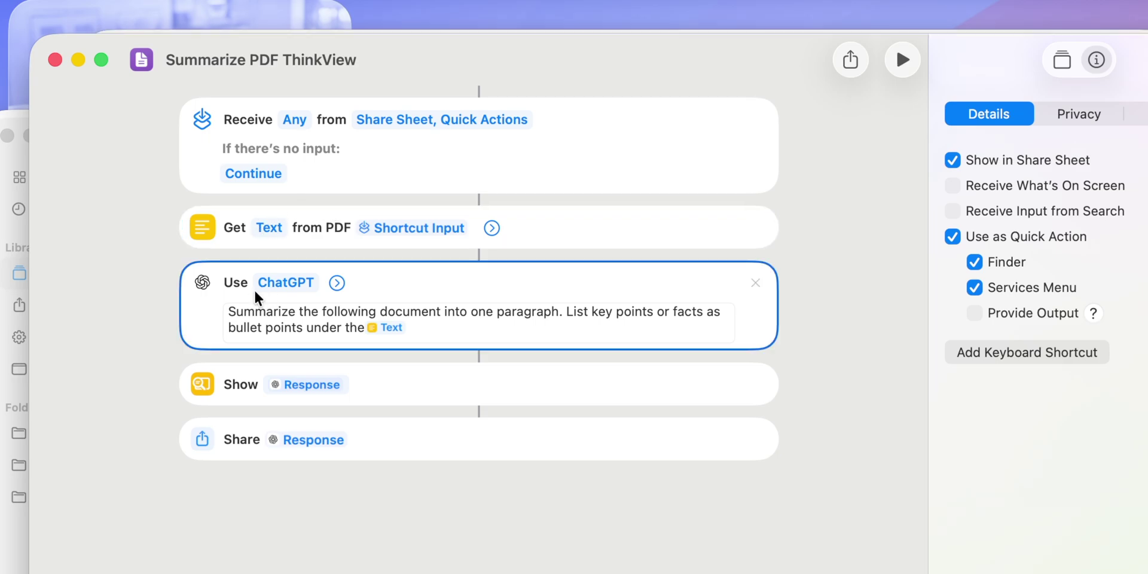
{"action": "left_click", "coordinate": [239, 234]}
{"action": "left_click", "coordinate": [231, 264]}
{"action": "left_click", "coordinate": [562, 312]}
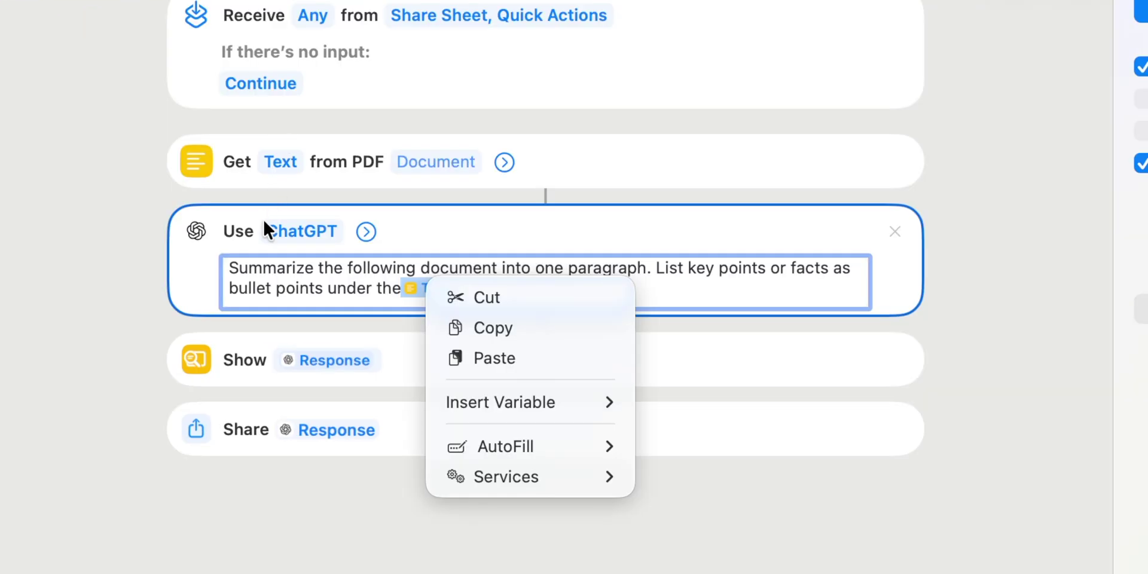
- Check the Use ChatGPT step's model choices, then show the shortcut's Details panel
{"action": "left_click", "coordinate": [276, 282]}
{"action": "left_click", "coordinate": [296, 232]}
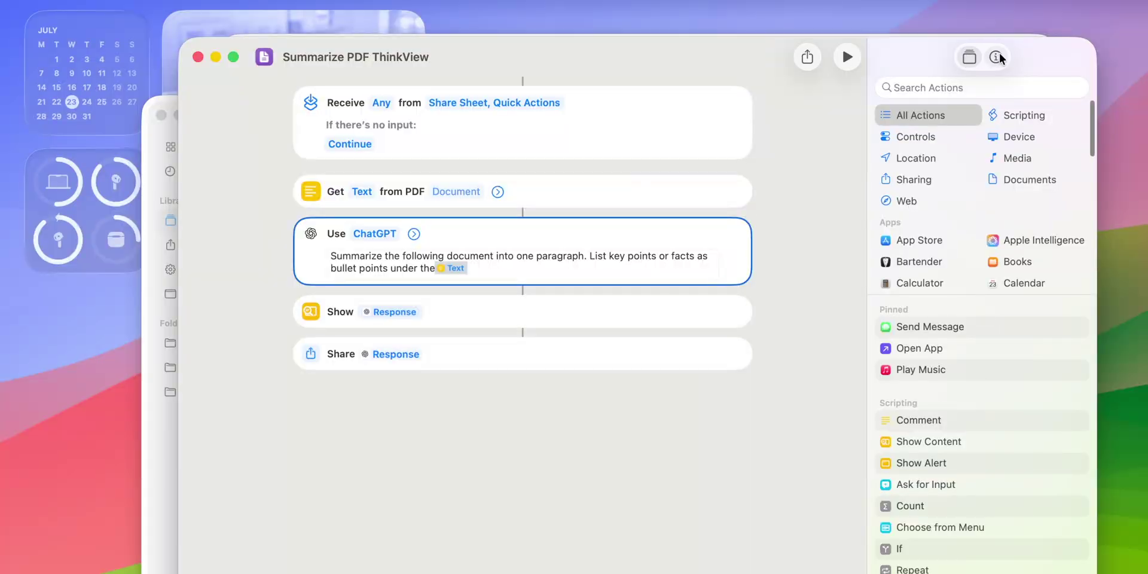
{"action": "left_click", "coordinate": [995, 57]}
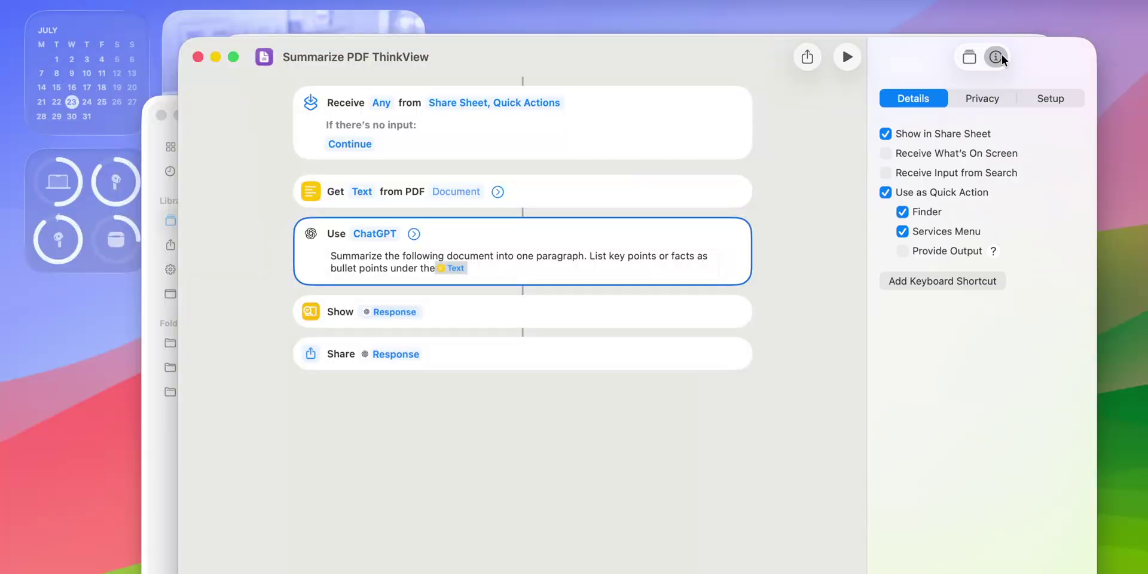
- Add Apple Intelligence's Summarize Text action and delete the Use ChatGPT step
{"action": "left_click", "coordinate": [971, 57]}
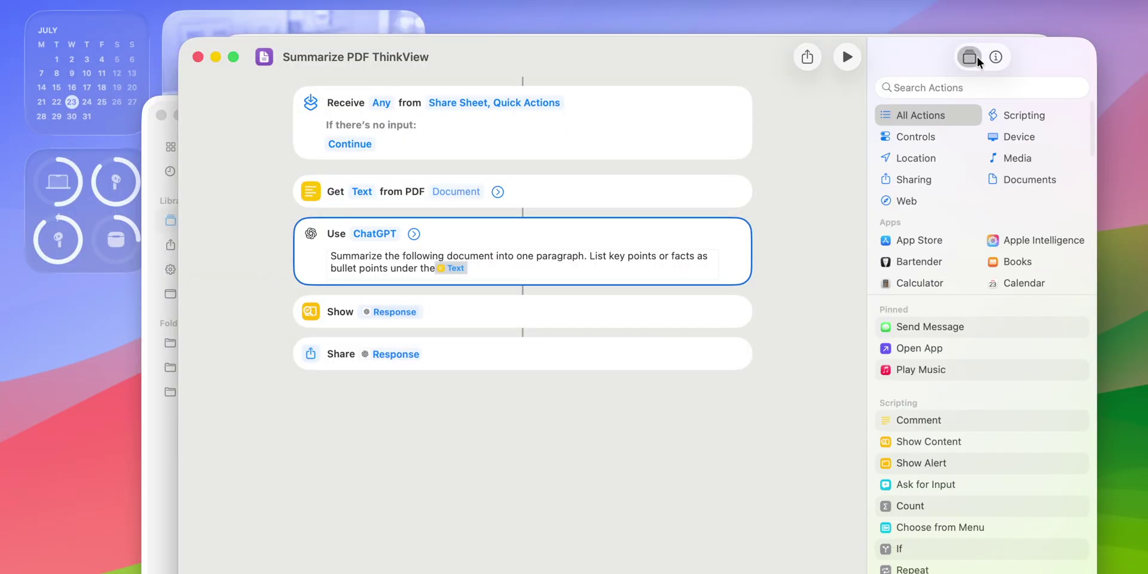
{"action": "left_click", "coordinate": [1027, 239]}
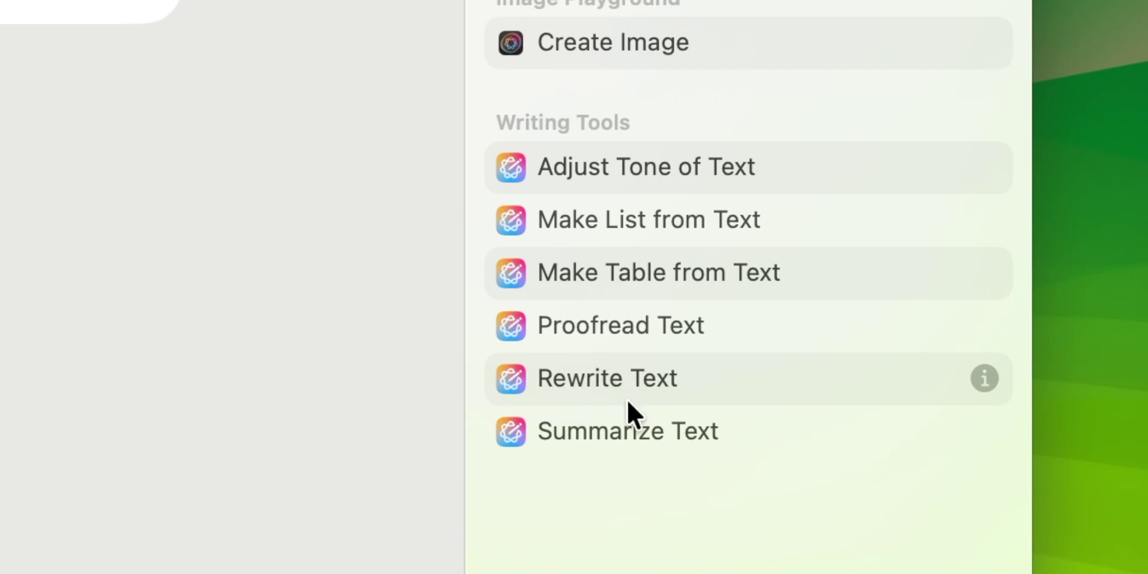
{"action": "left_click", "coordinate": [597, 434]}
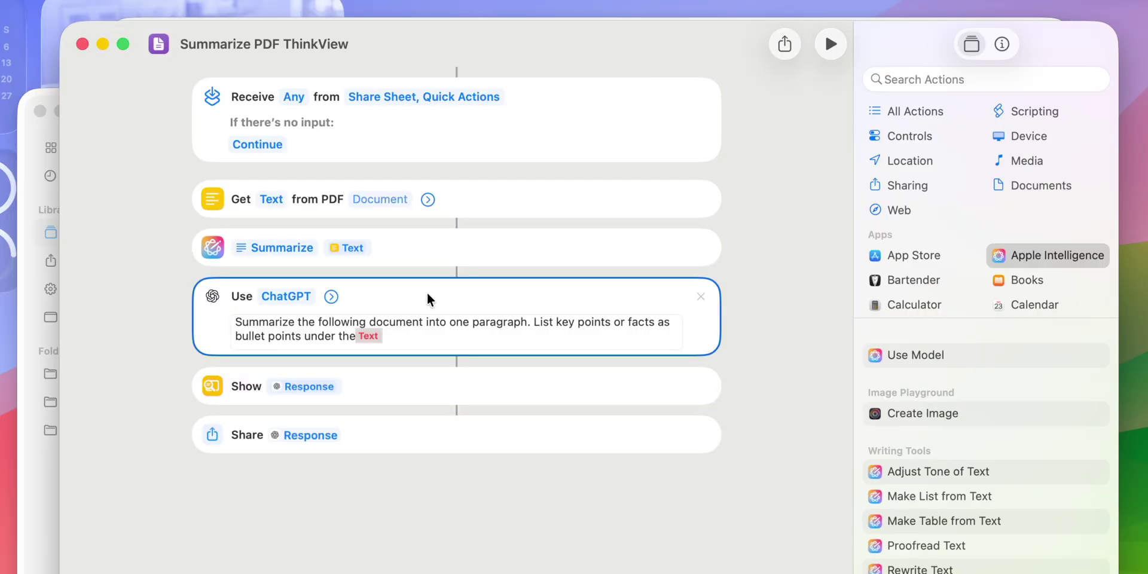
{"action": "key", "text": "Delete"}
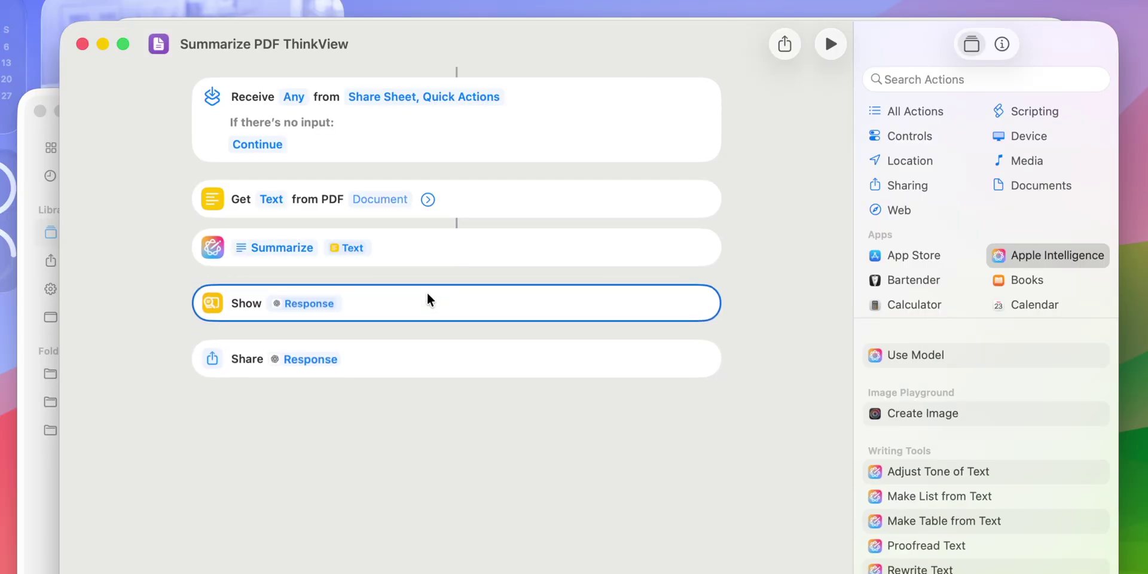
- Set both the Show and Share steps to the Summarize Text result
{"action": "left_click", "coordinate": [335, 304]}
{"action": "left_click", "coordinate": [339, 305]}
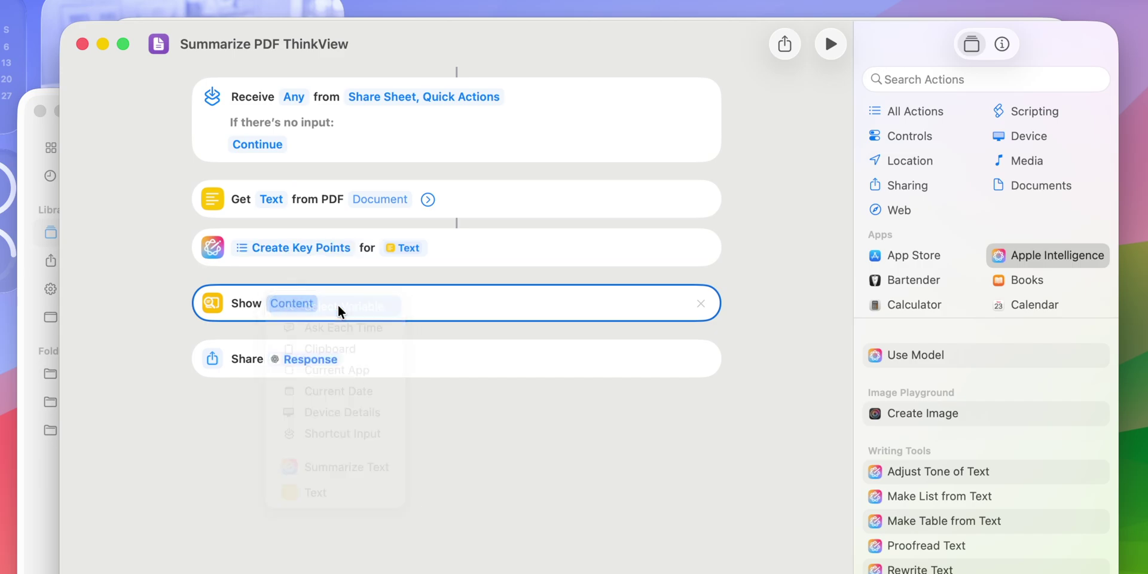
{"action": "left_click", "coordinate": [452, 344]}
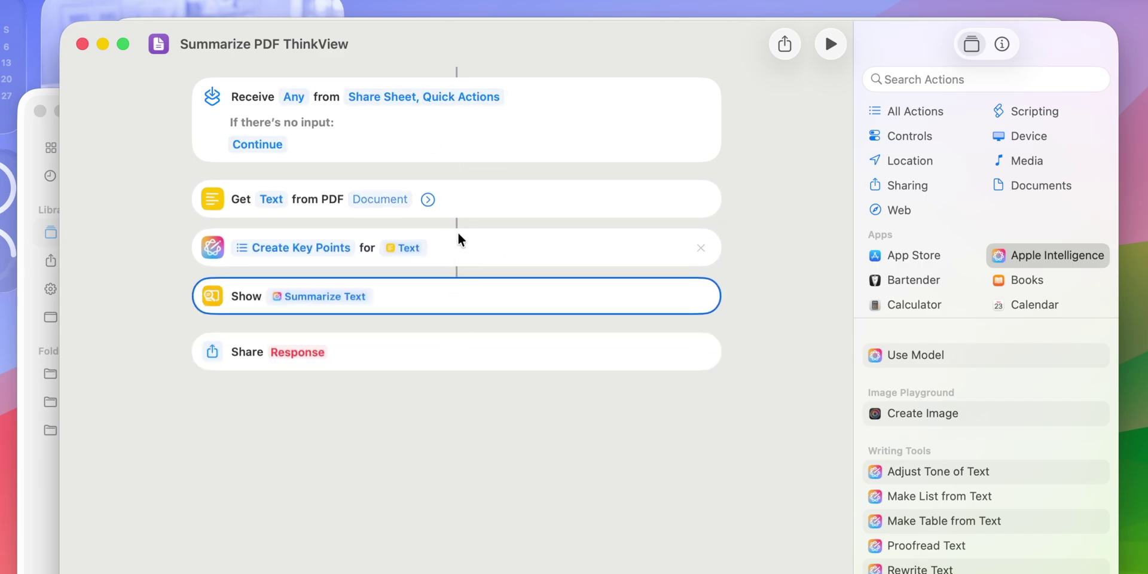
{"action": "left_click", "coordinate": [288, 353]}
{"action": "left_click", "coordinate": [305, 359]}
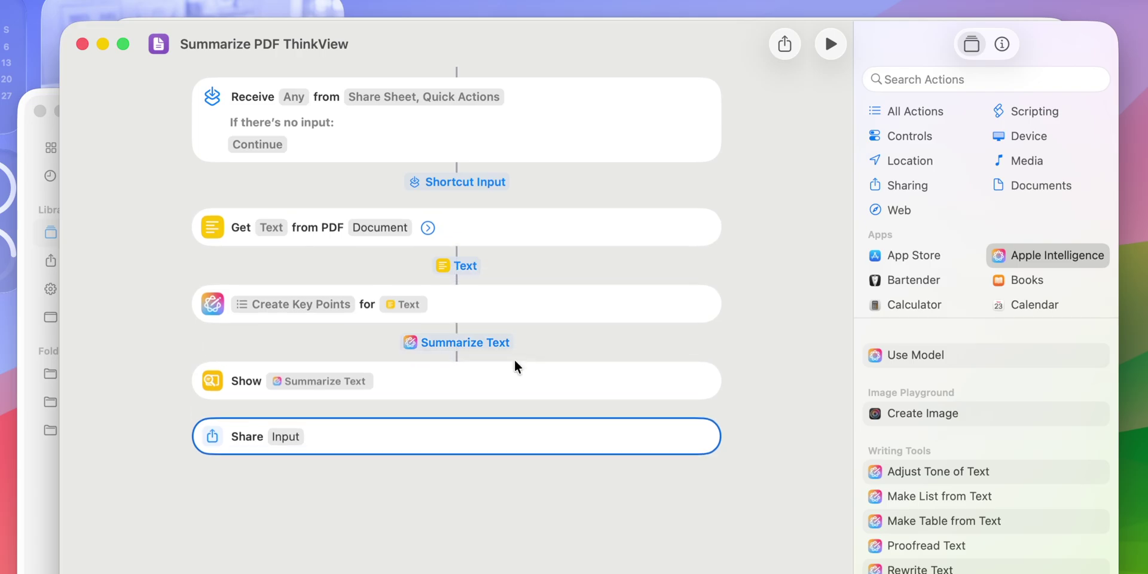
{"action": "left_click", "coordinate": [473, 344]}
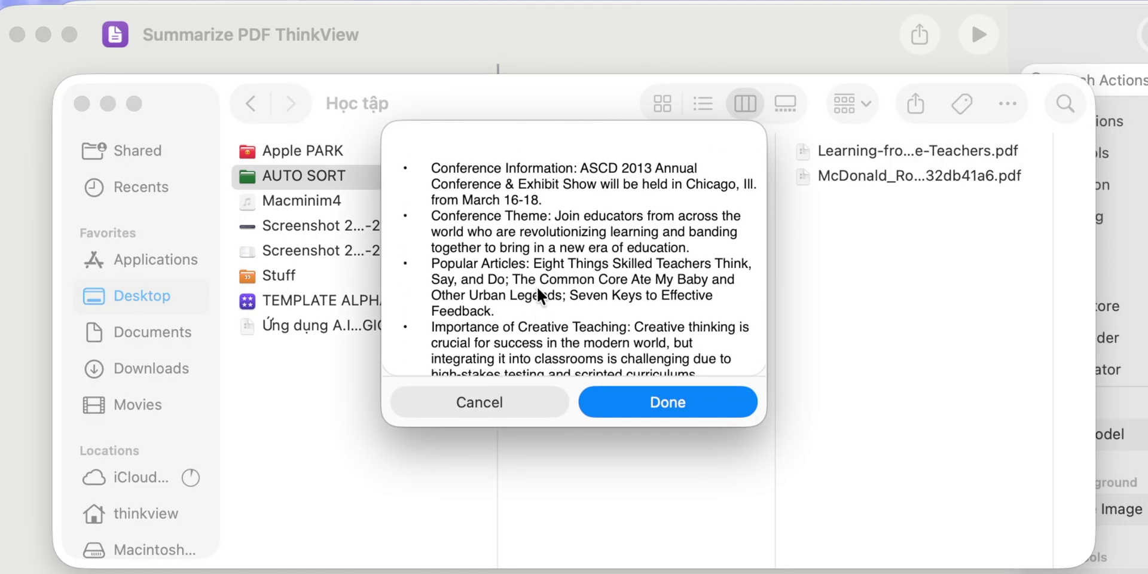
- Read through the PDF's bulleted key-point summary, then hide Finder to return to Shortcuts
{"action": "scroll", "coordinate": [540, 294], "scroll_direction": "down", "scroll_amount": 15}
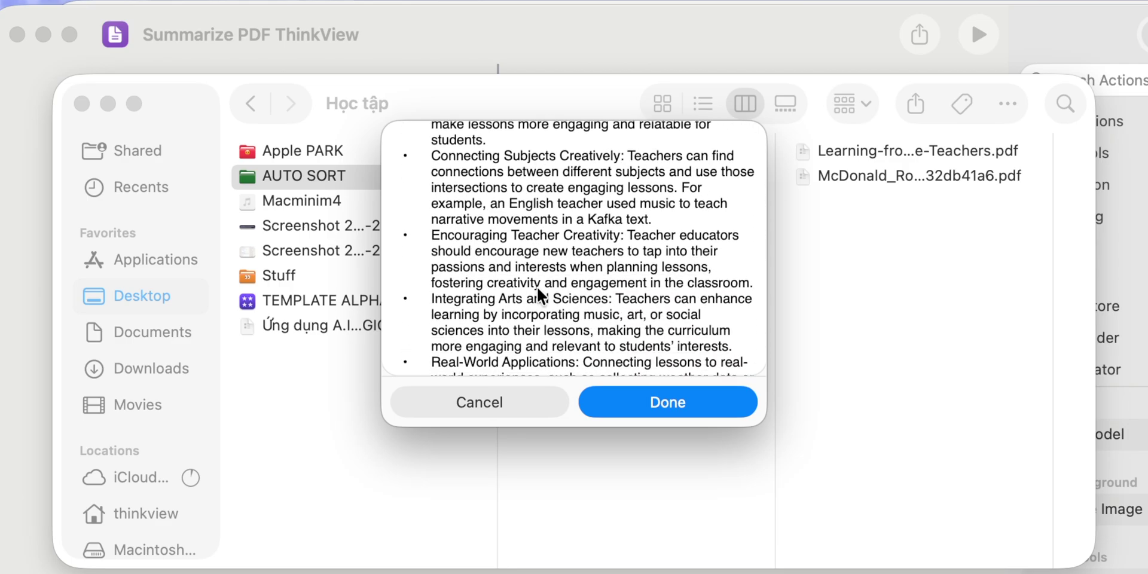
{"action": "scroll", "coordinate": [540, 294], "scroll_direction": "down", "scroll_amount": 10}
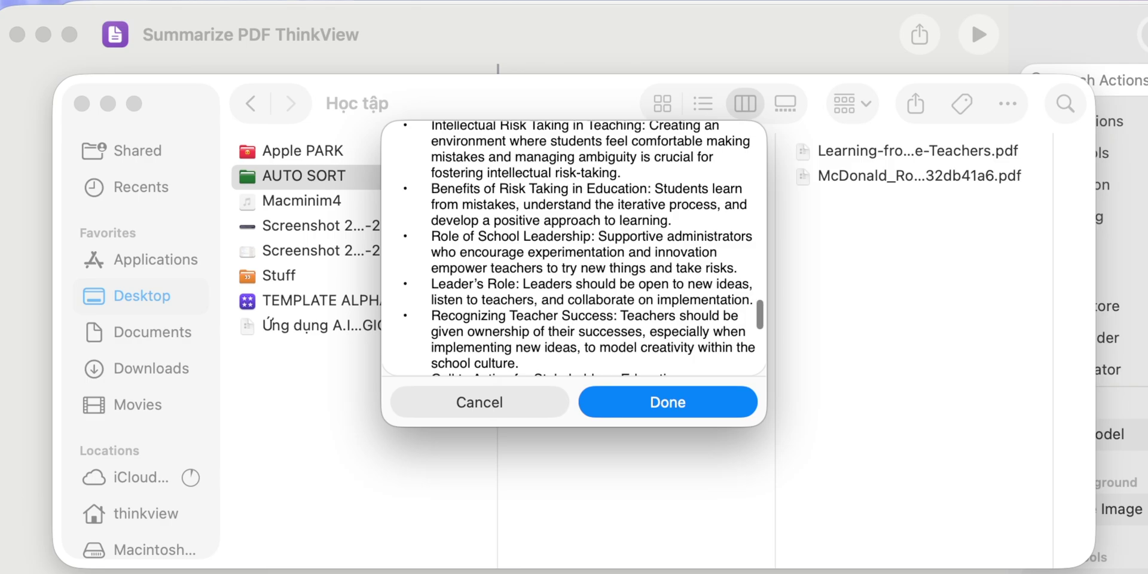
{"action": "key", "text": "super+h"}
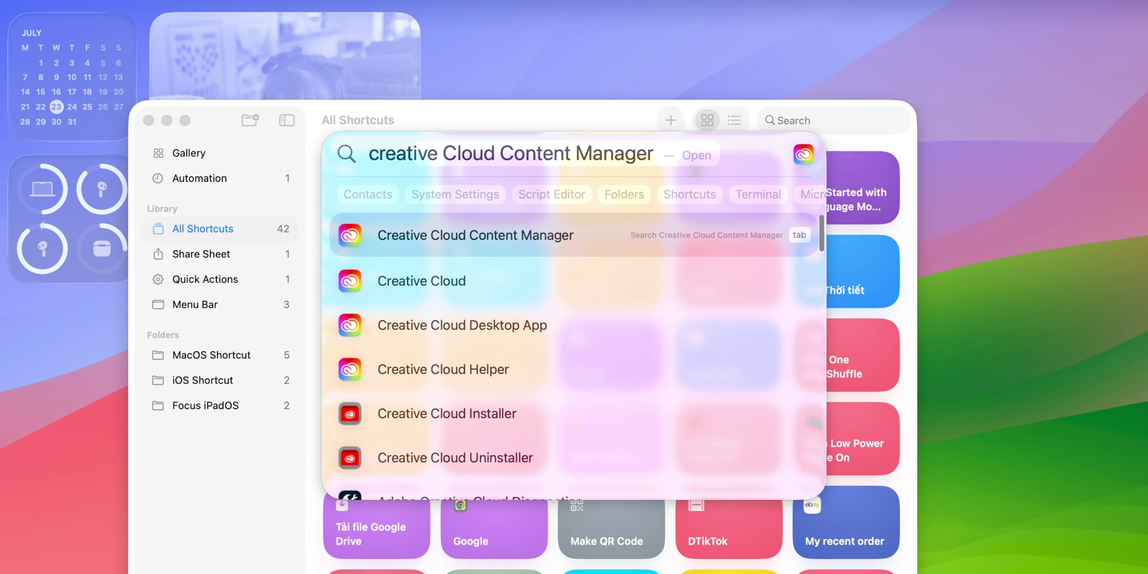
- Replace the old Spotlight query with 'create real'
{"action": "key", "text": "super+a"}
{"action": "type", "text": "create"}
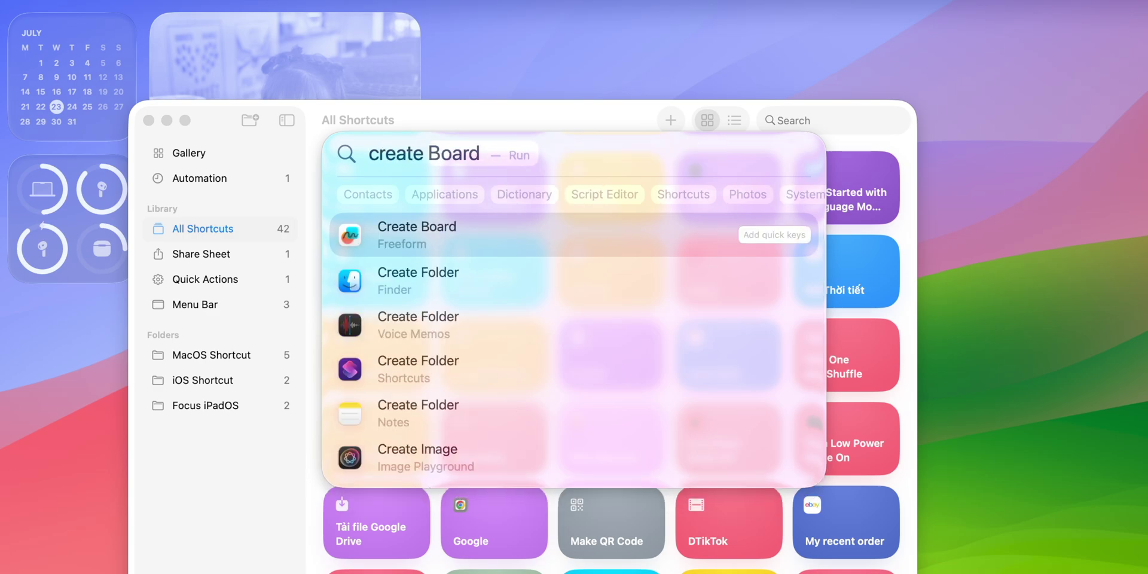
{"action": "type", "text": " real"}
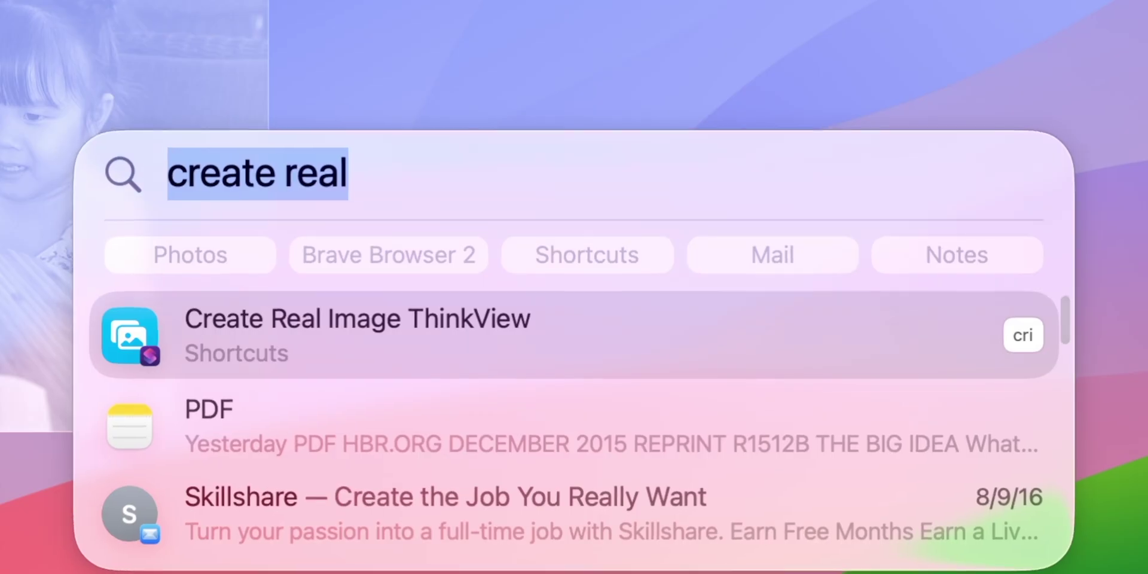
- Run Create Real Image ThinkView from Spotlight with the prompt 'a pink dog is fighting with a green cat'
{"action": "type", "text": "chatGPT"}
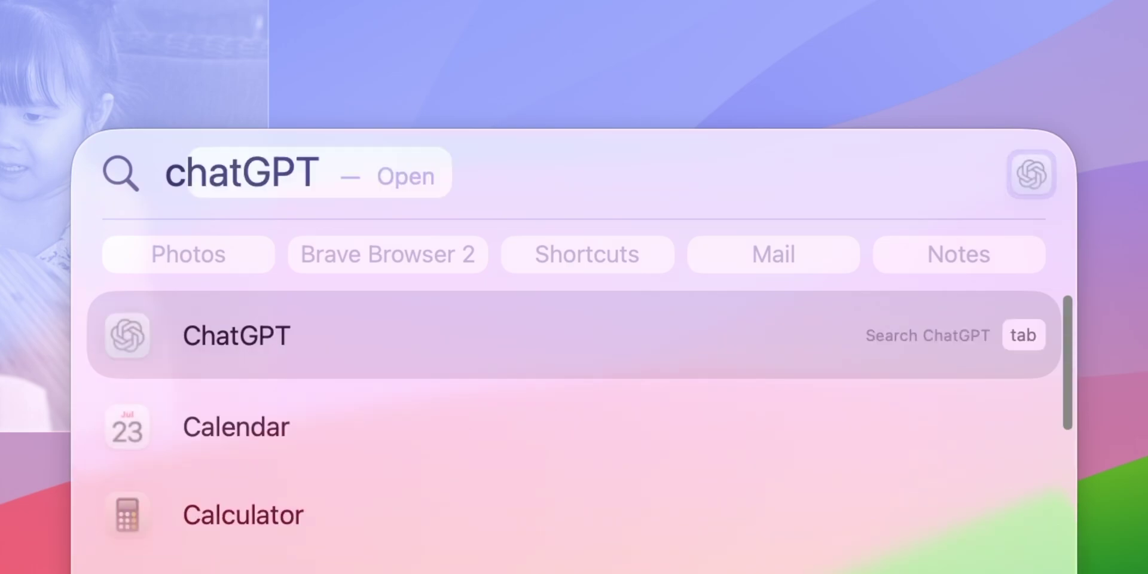
{"action": "type", "text": "ri"}
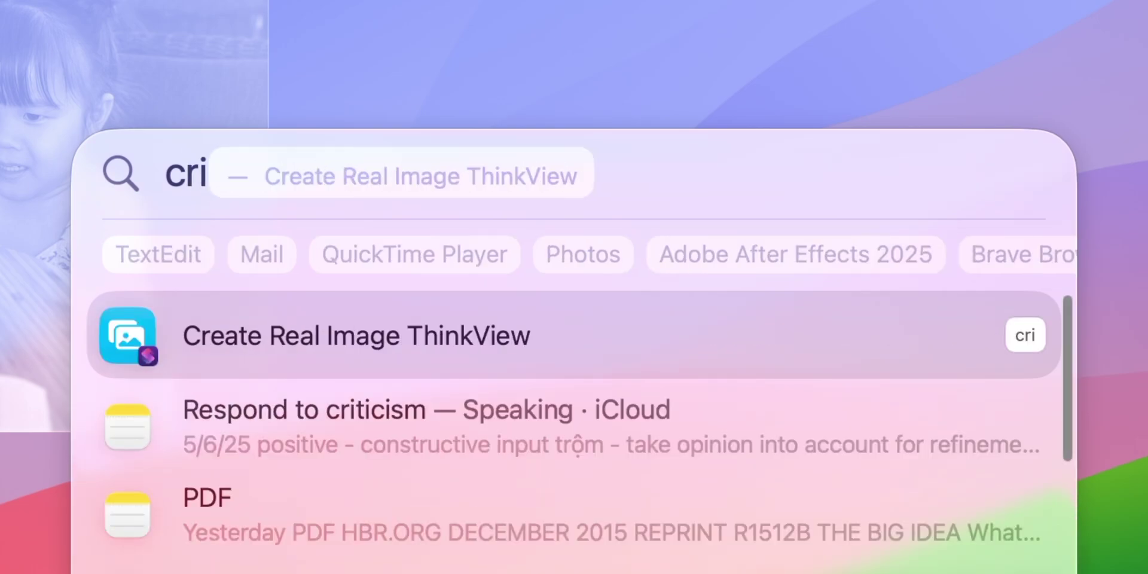
{"action": "key", "text": "Return"}
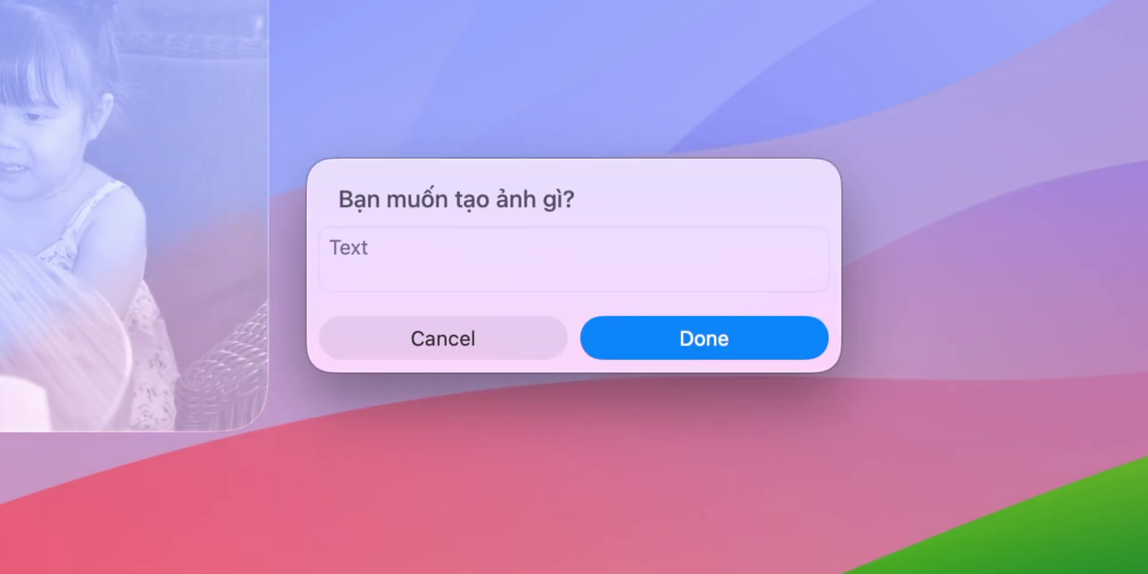
{"action": "type", "text": "a pink dog is fighting with a green cat"}
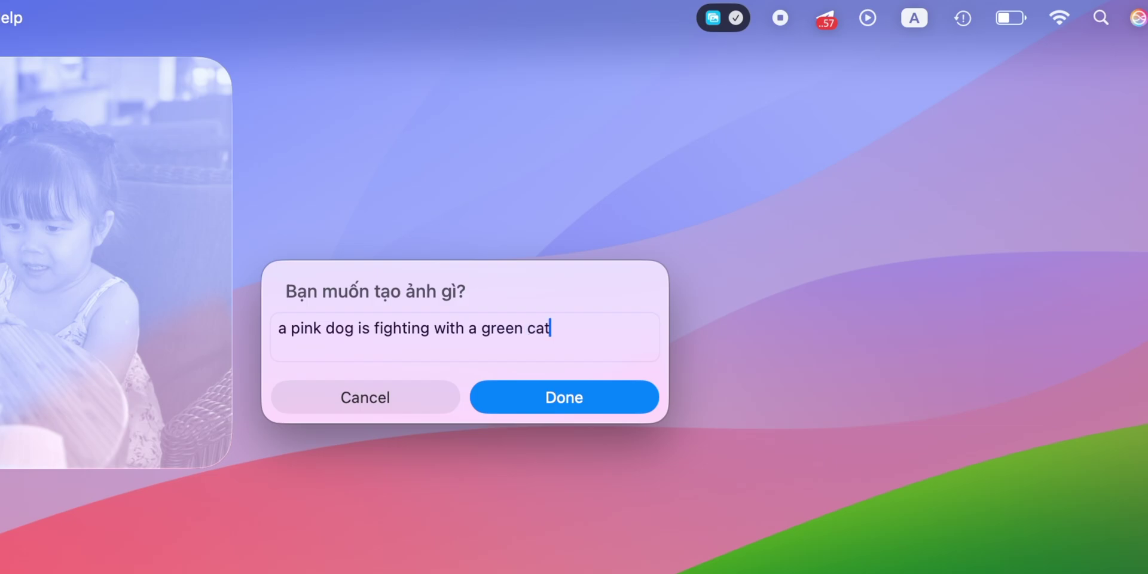
{"action": "key", "text": "super+a"}
{"action": "key", "text": "Return"}
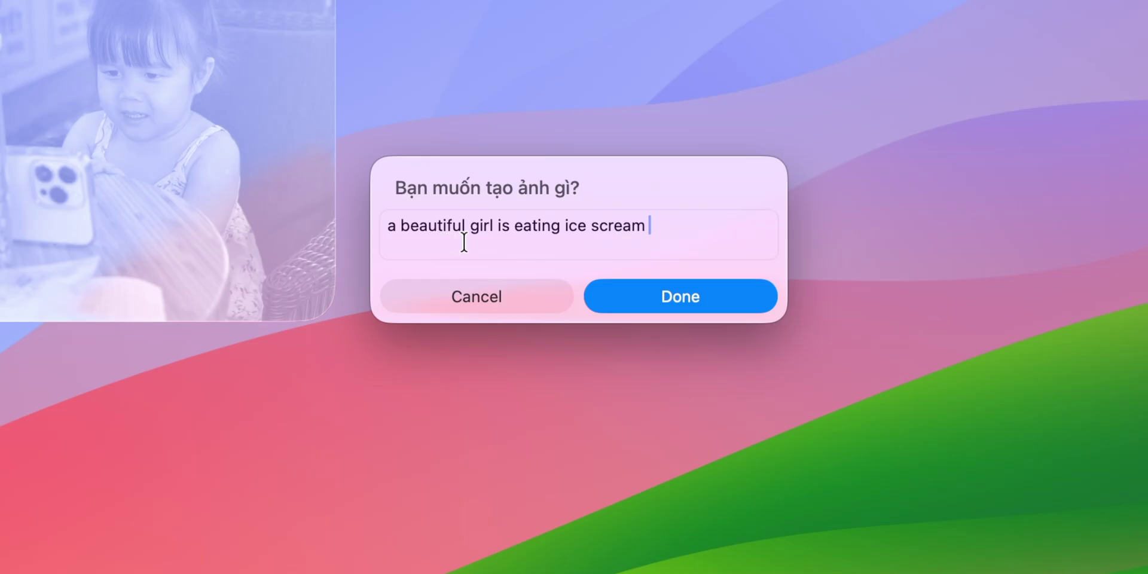
- Complete the prompt 'a beautiful asian girl is eating ice scream' and generate the image
{"action": "left_click", "coordinate": [469, 227]}
{"action": "type", "text": "a"}
{"action": "type", "text": "z"}
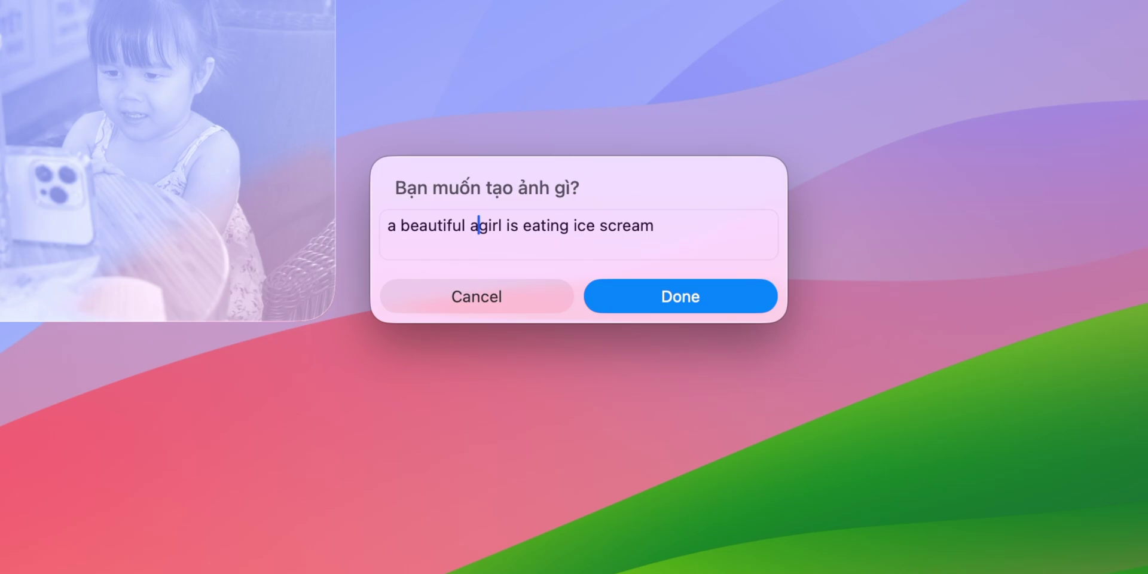
{"action": "type", "text": "sian"}
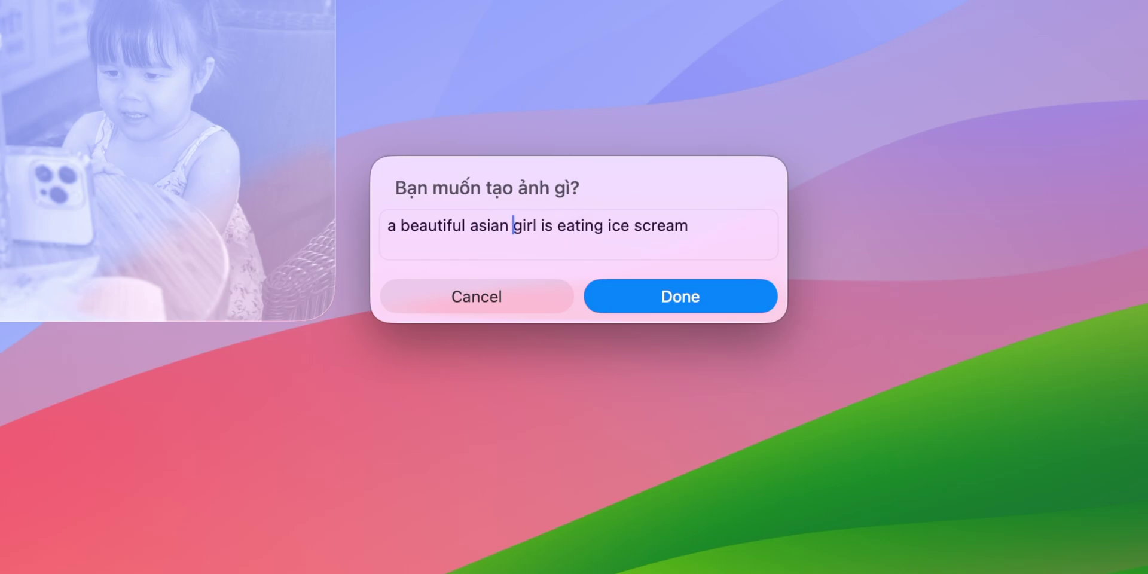
{"action": "left_click_drag", "start_coordinate": [586, 227], "coordinate": [688, 226]}
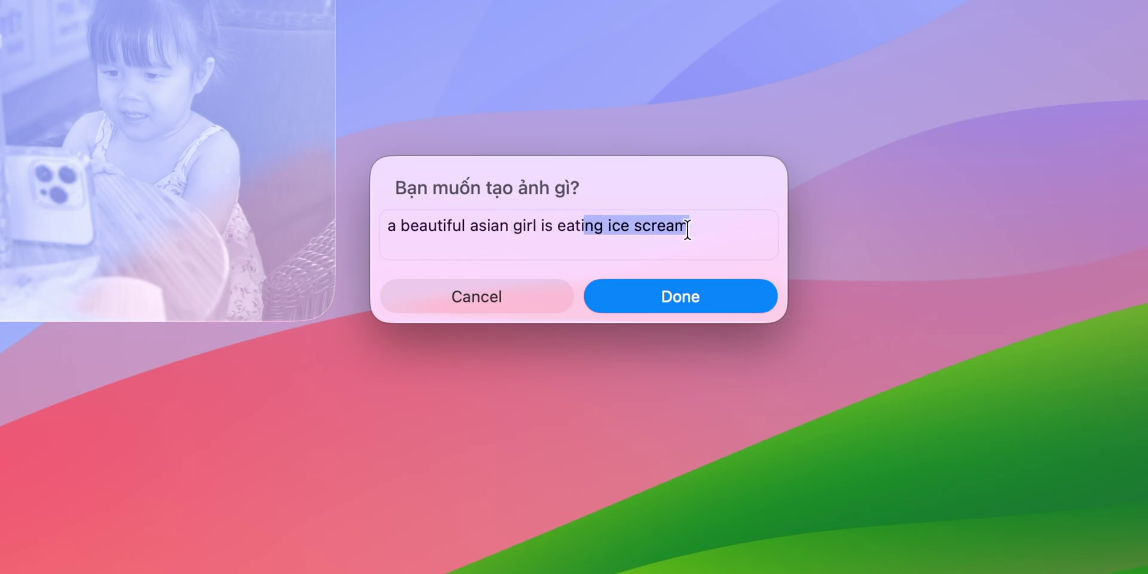
{"action": "left_click", "coordinate": [632, 292]}
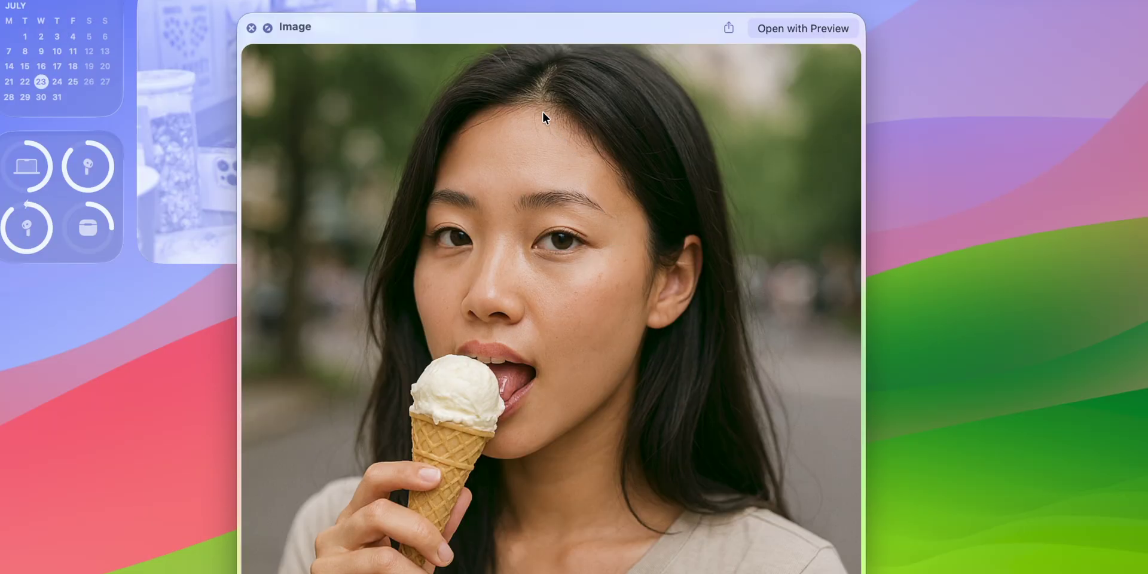
{"action": "left_click_drag", "start_coordinate": [512, 44], "coordinate": [537, 39]}
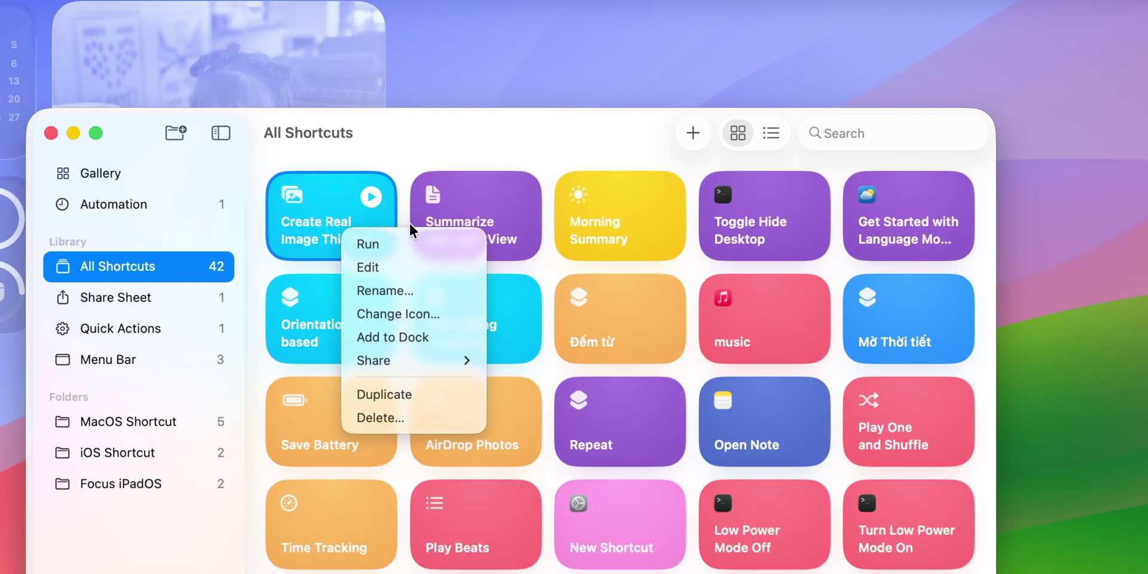
- Open the Create Real Image ThinkView shortcut in the editor
{"action": "left_click", "coordinate": [469, 138]}
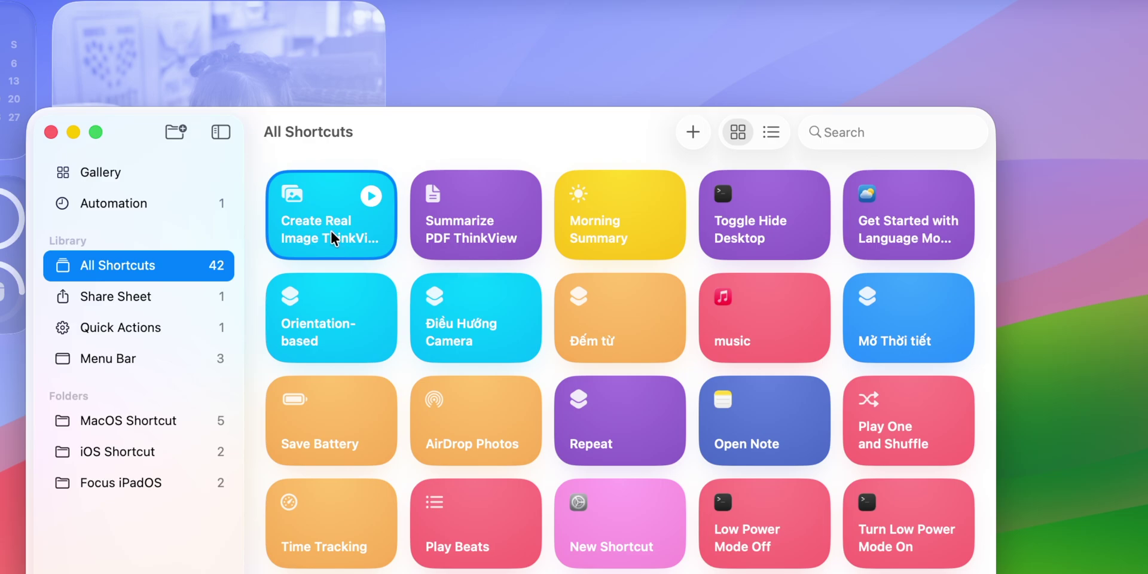
{"action": "right_click", "coordinate": [332, 238]}
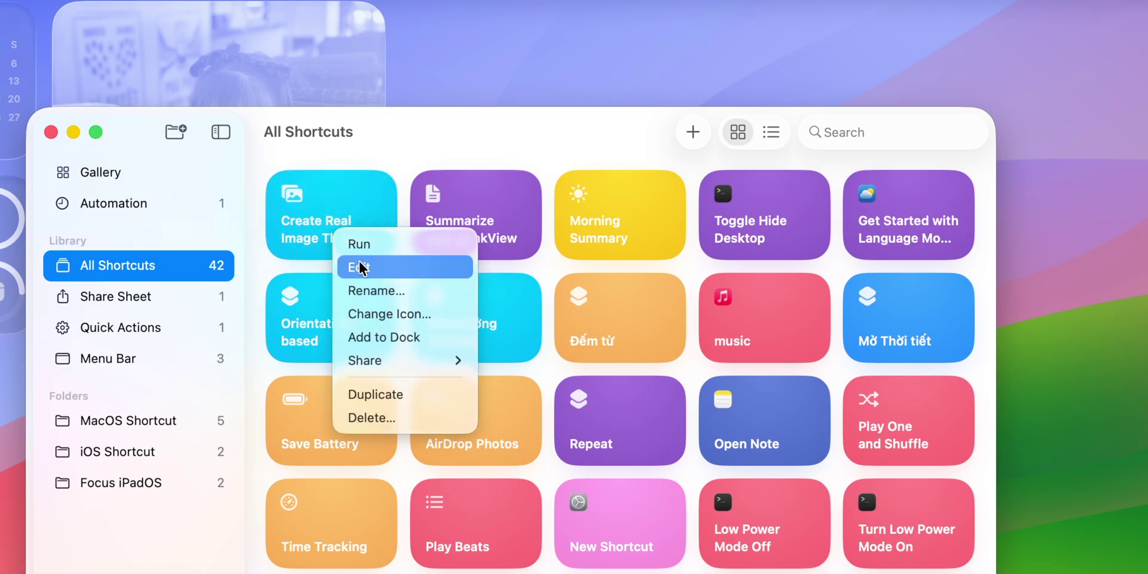
{"action": "left_click", "coordinate": [360, 267]}
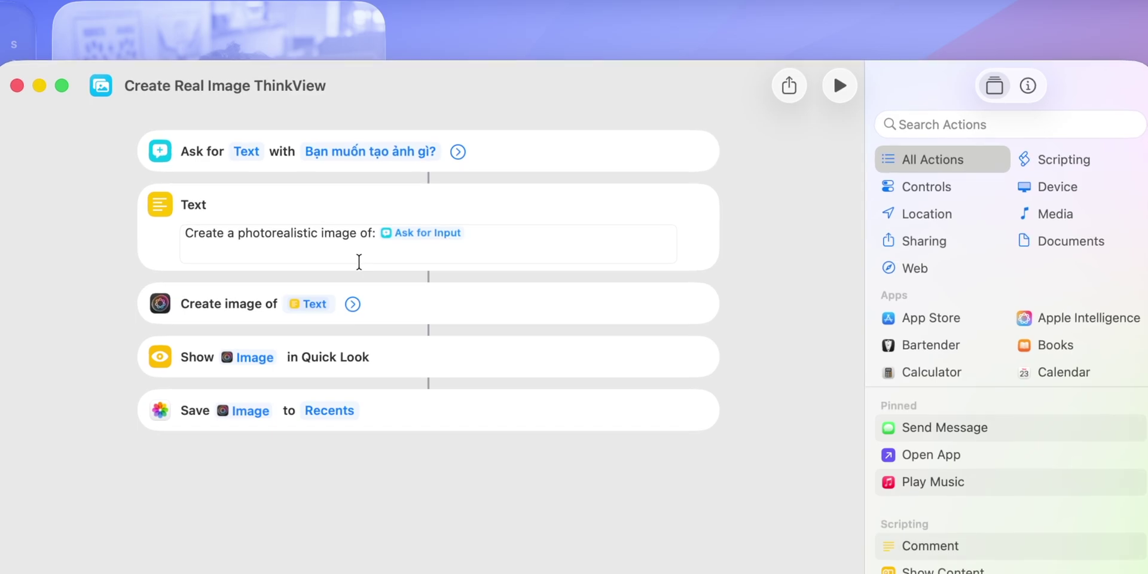
- Review the 'Create a photorealistic image of:' prompt, the image-creation step and the Quick Look step
{"action": "left_click_drag", "start_coordinate": [197, 232], "coordinate": [400, 228]}
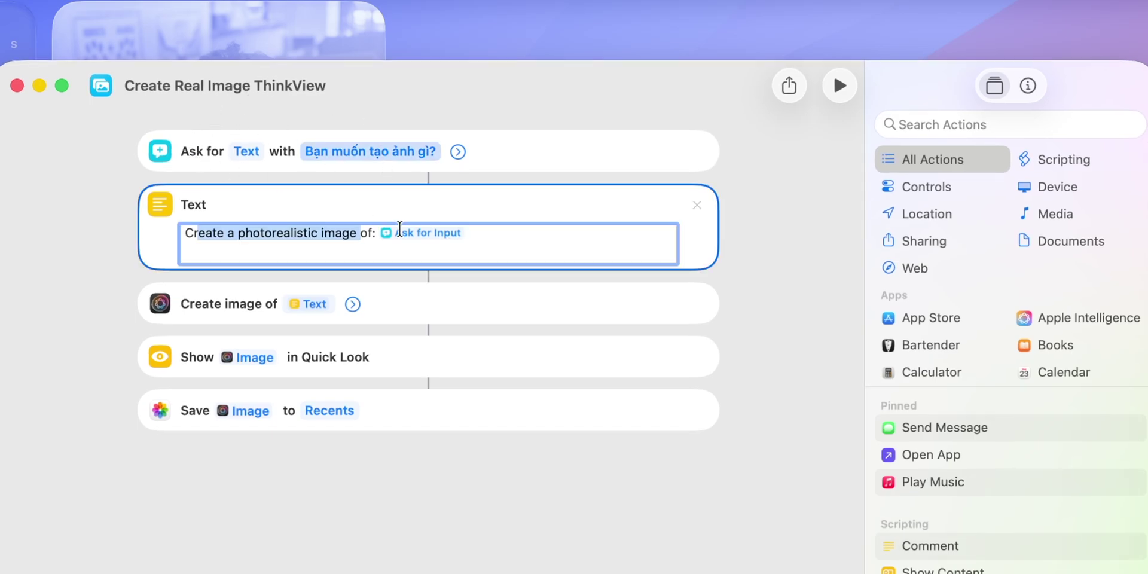
{"action": "left_click", "coordinate": [242, 234]}
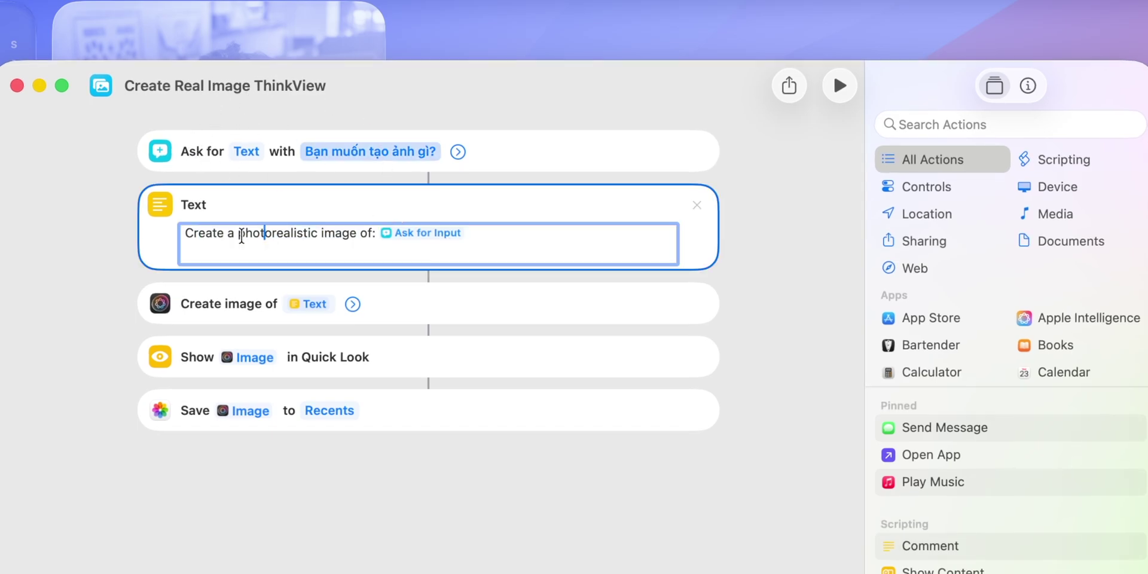
{"action": "left_click_drag", "start_coordinate": [187, 233], "coordinate": [417, 244]}
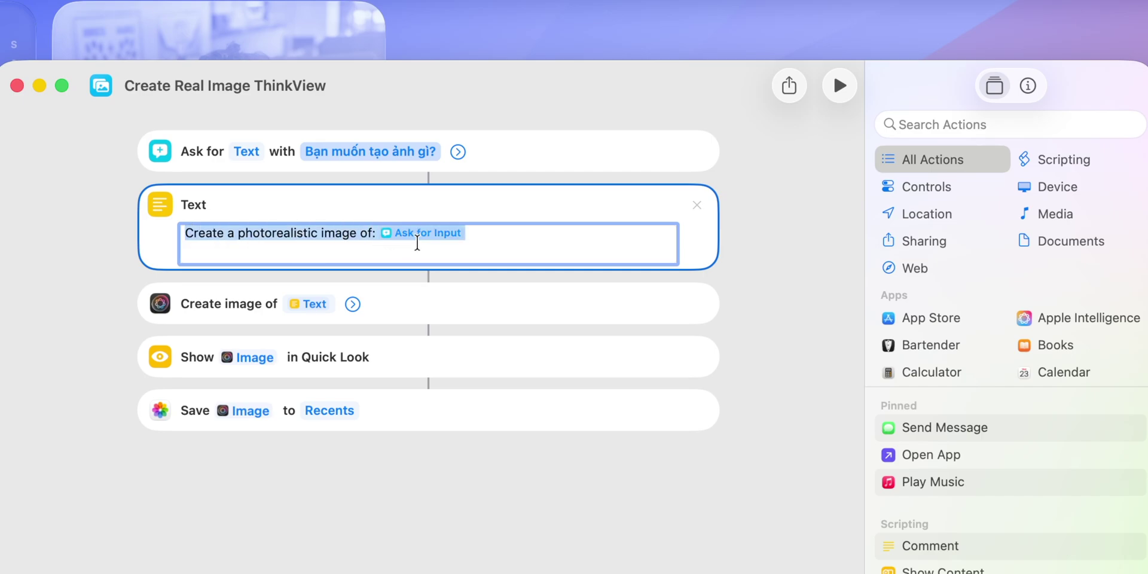
{"action": "left_click", "coordinate": [229, 310]}
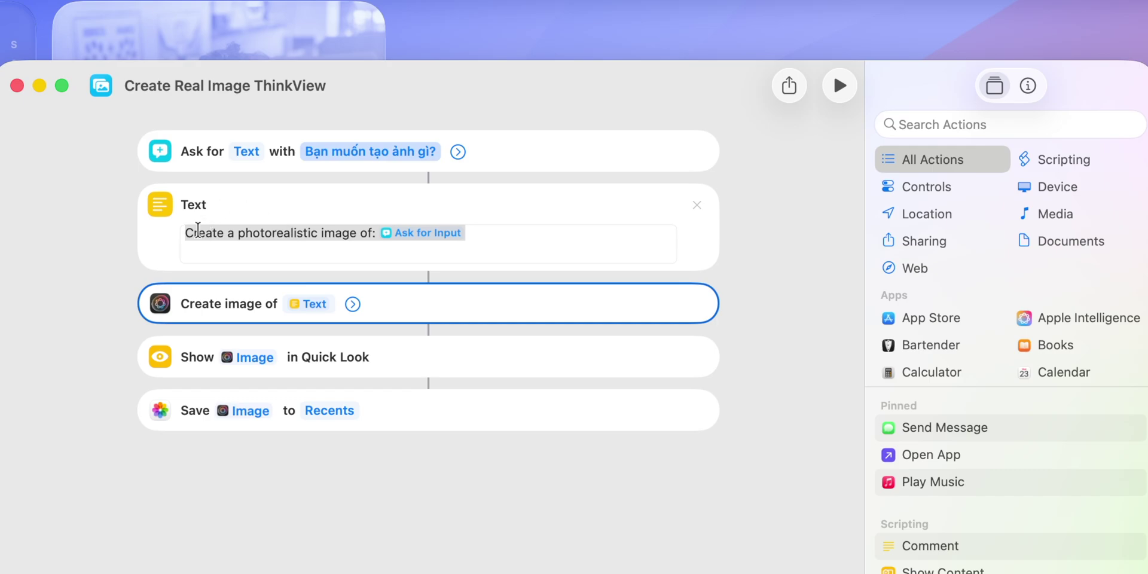
{"action": "left_click", "coordinate": [190, 233]}
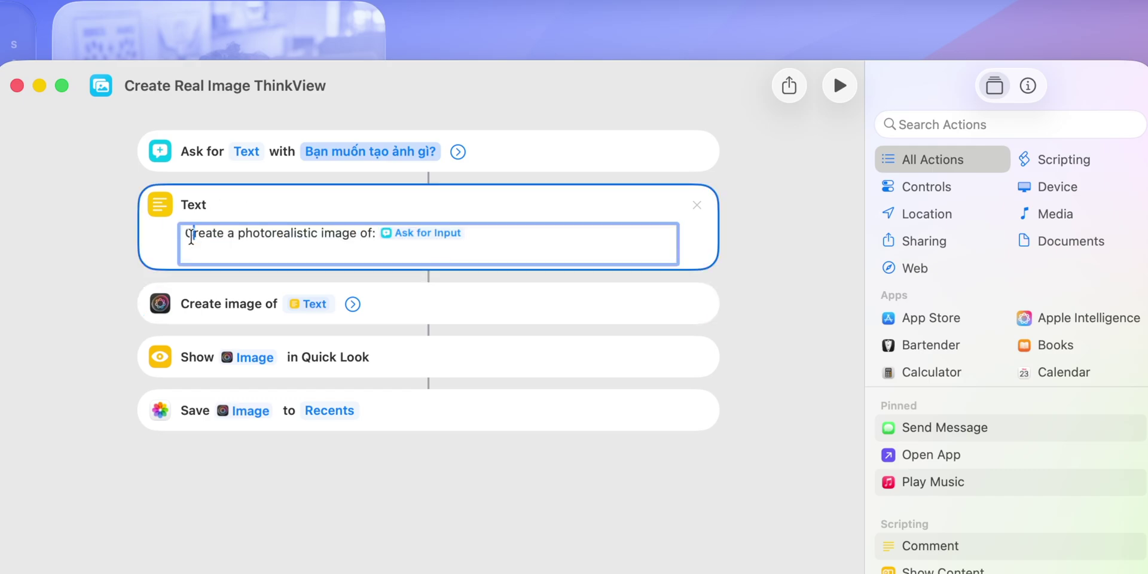
{"action": "left_click_drag", "start_coordinate": [192, 235], "coordinate": [374, 237]}
{"action": "left_click", "coordinate": [338, 303]}
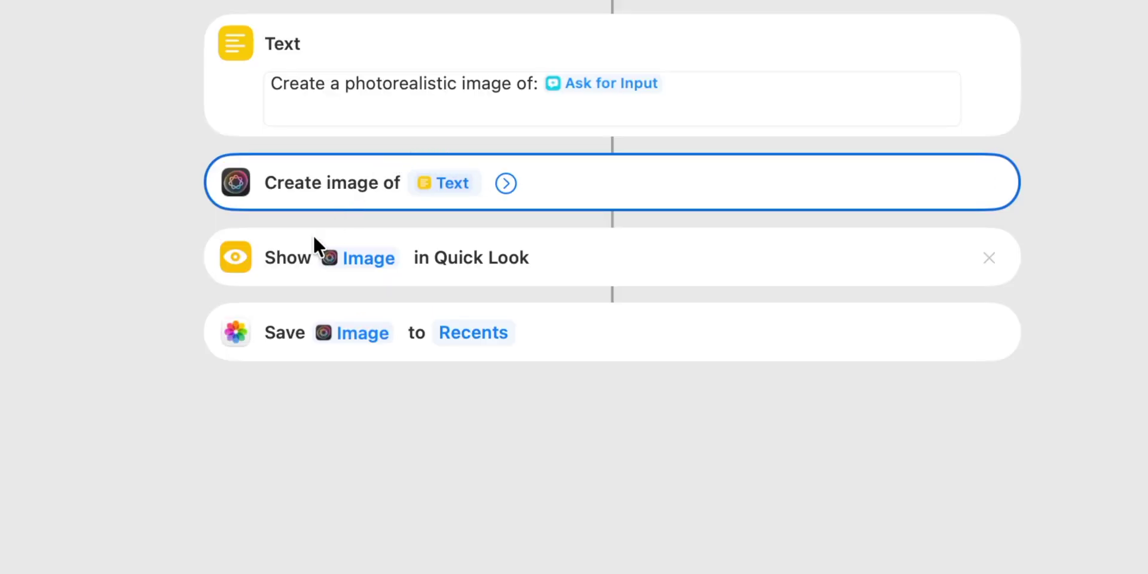
{"action": "left_click", "coordinate": [196, 359]}
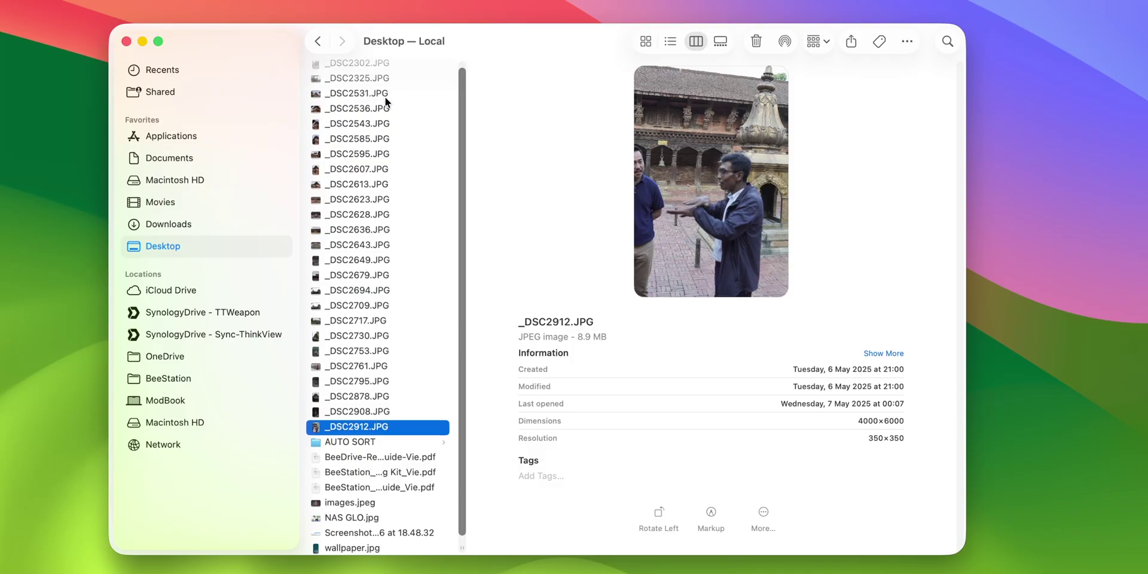
- Move the 32 Desktop files (25 JPGs, PDFs, wallpaper.jpg) into AUTO SORT and open it
{"action": "scroll", "coordinate": [385, 77], "scroll_direction": "up", "scroll_amount": 1}
{"action": "left_click", "coordinate": [385, 71], "text": "shift"}
{"action": "scroll", "coordinate": [376, 281], "scroll_direction": "down", "scroll_amount": 1}
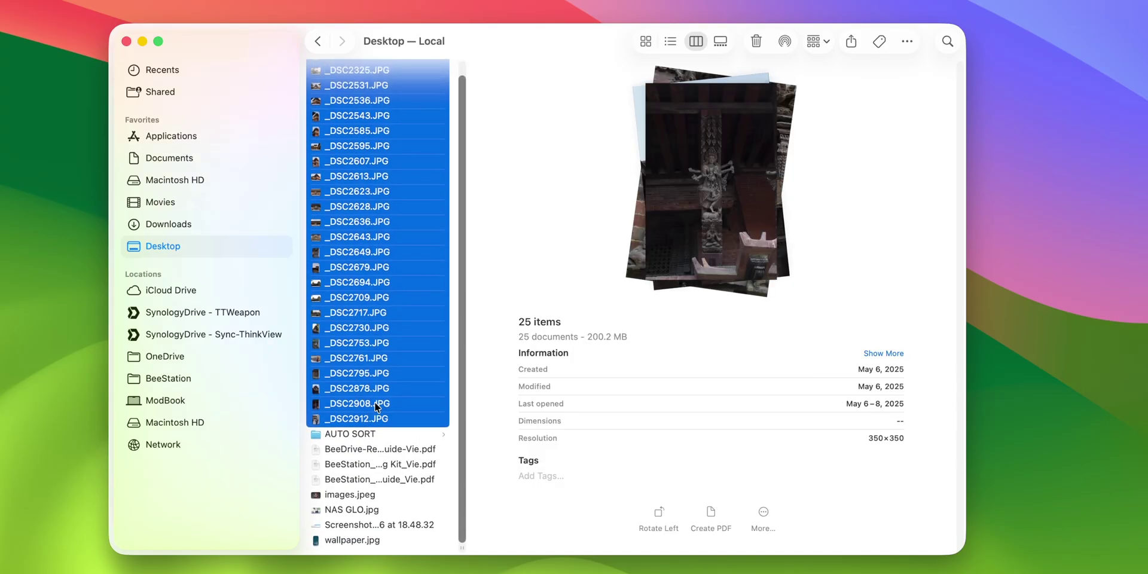
{"action": "left_click", "coordinate": [367, 456], "text": "super"}
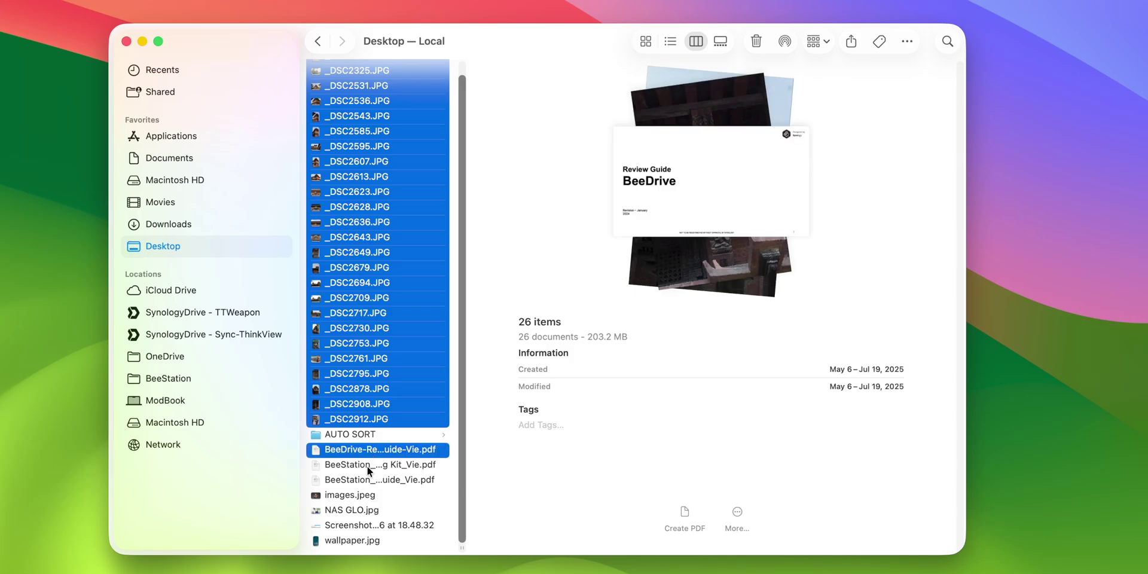
{"action": "left_click", "coordinate": [366, 540], "text": "shift"}
{"action": "left_click_drag", "start_coordinate": [390, 459], "coordinate": [374, 436]}
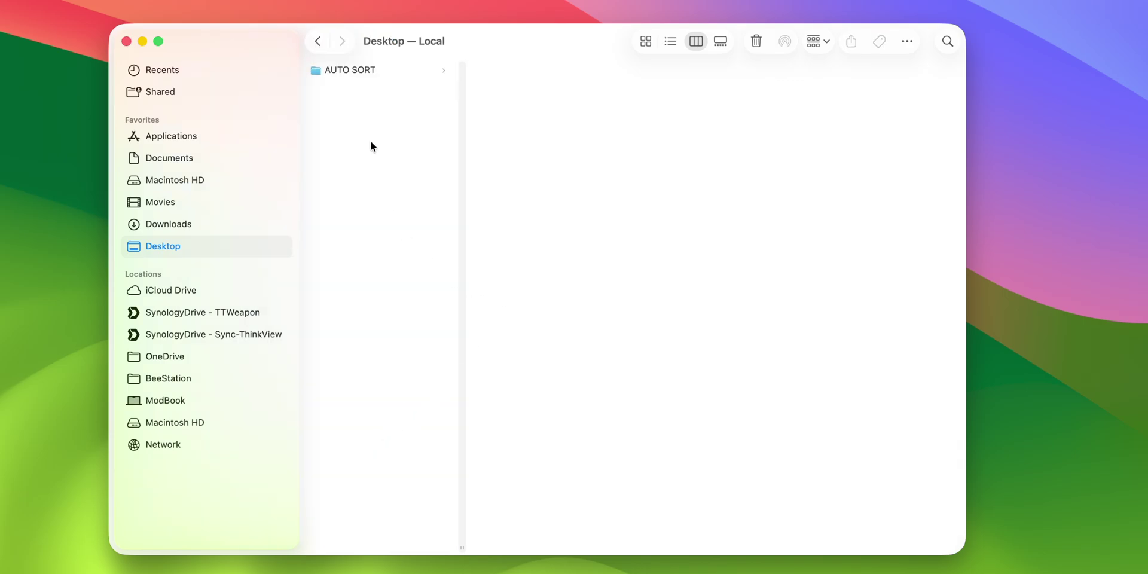
{"action": "left_click", "coordinate": [386, 71]}
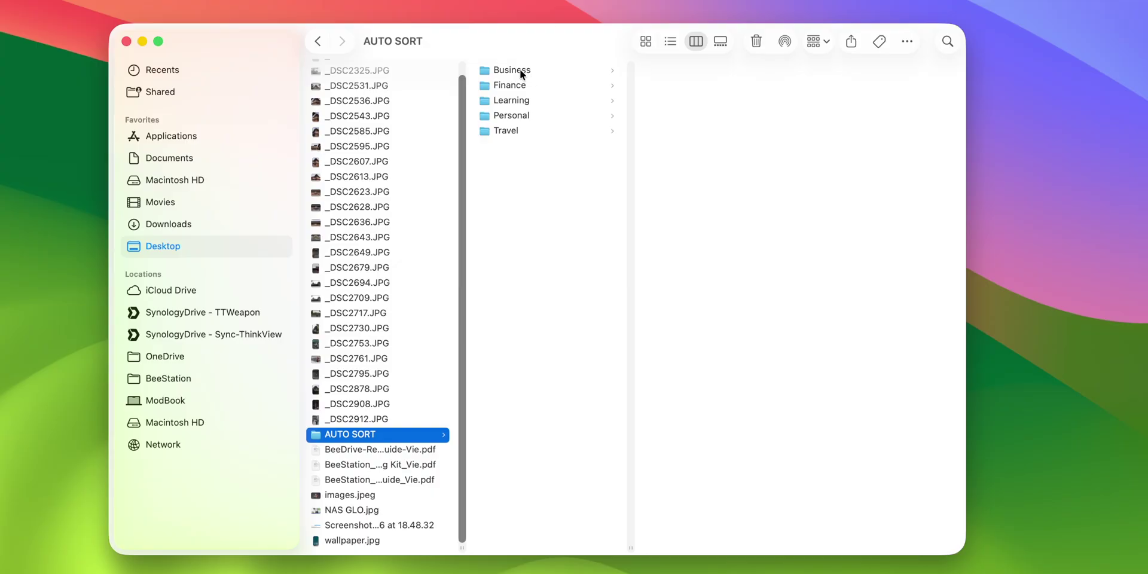
- Inspect the Business, Finance, Learning, Personal and Travel folders, then refile the 32 Desktop files into AUTO SORT
{"action": "left_click", "coordinate": [519, 69]}
{"action": "left_click", "coordinate": [524, 84]}
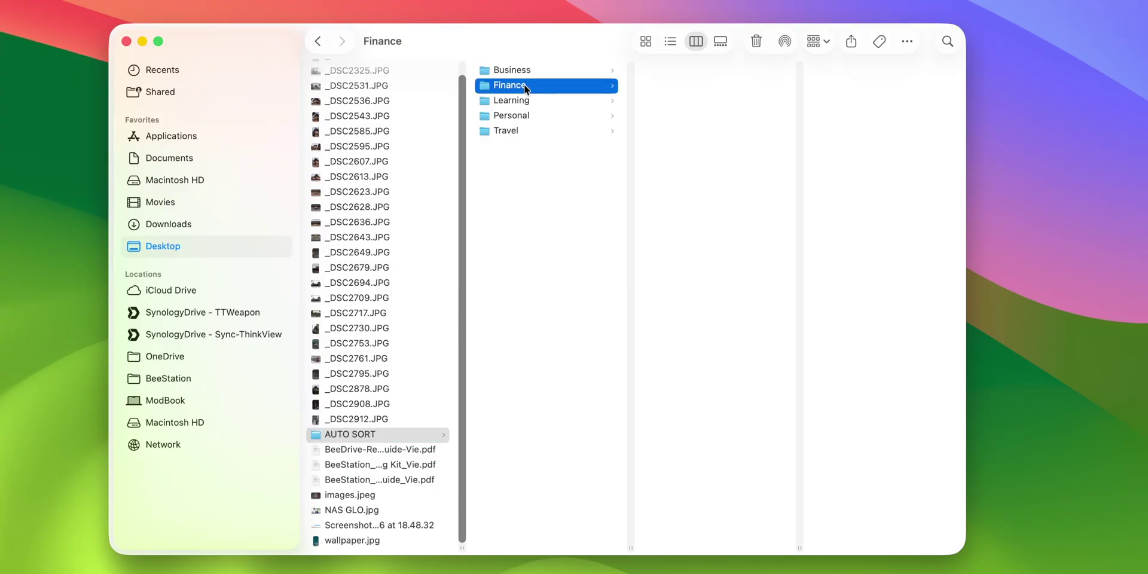
{"action": "left_click", "coordinate": [531, 101]}
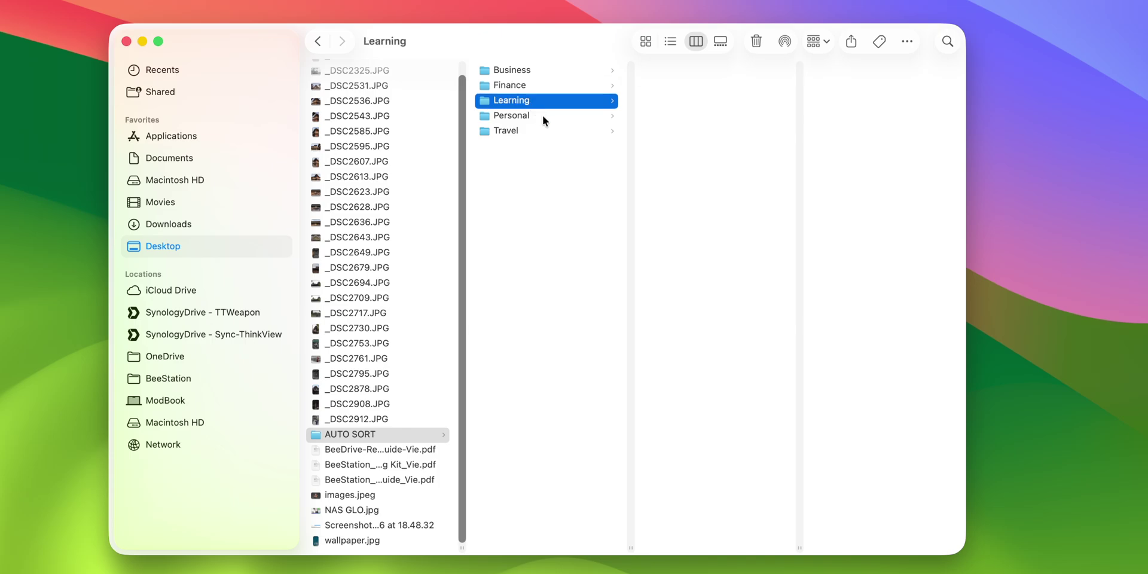
{"action": "left_click", "coordinate": [533, 117]}
{"action": "left_click", "coordinate": [532, 131]}
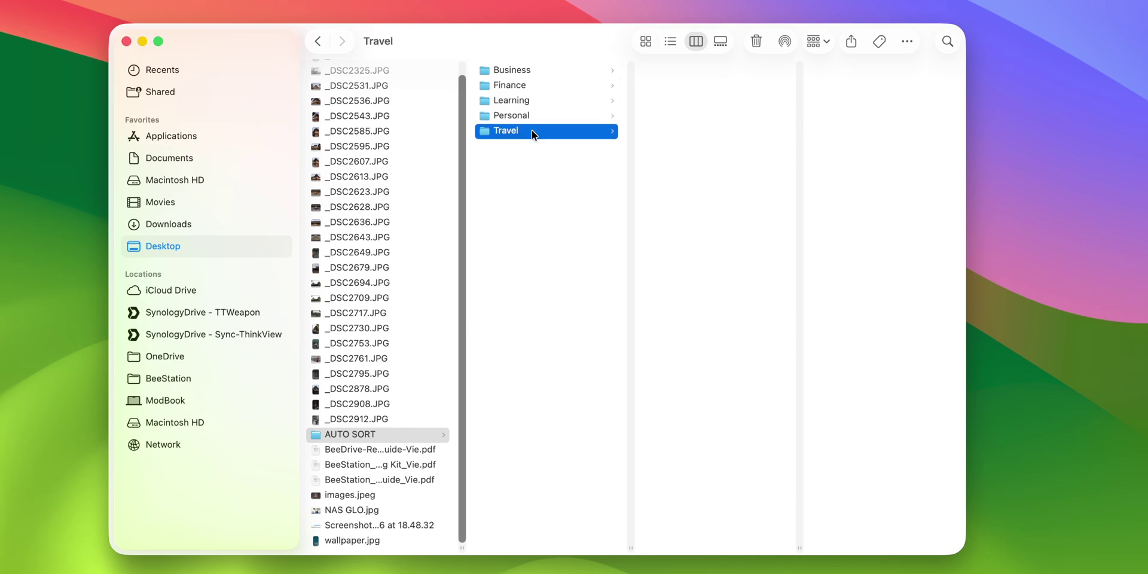
{"action": "left_click", "coordinate": [532, 151]}
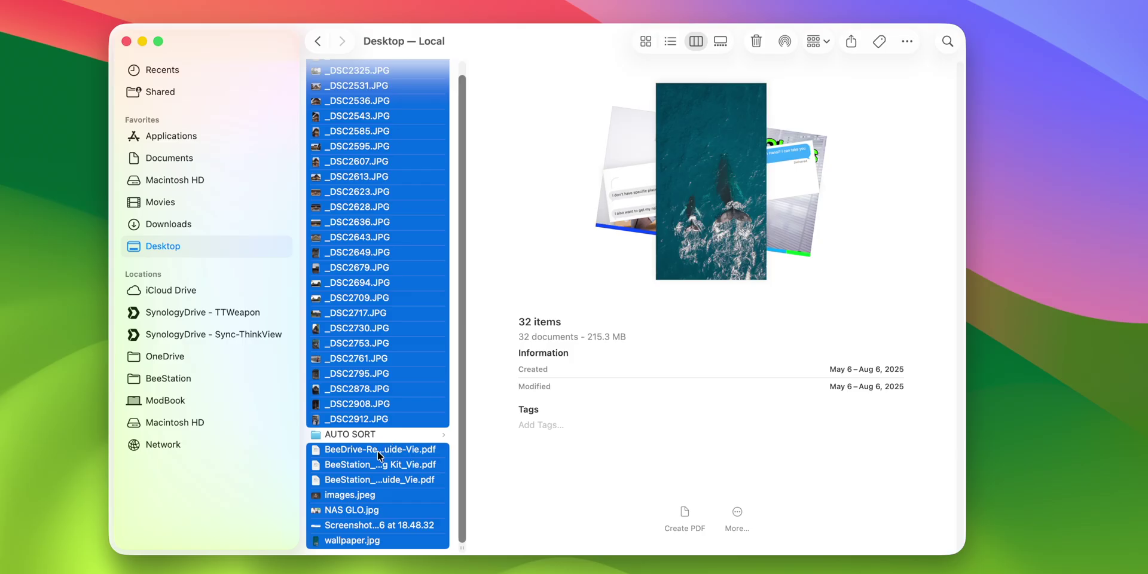
{"action": "left_click_drag", "start_coordinate": [379, 456], "coordinate": [359, 433]}
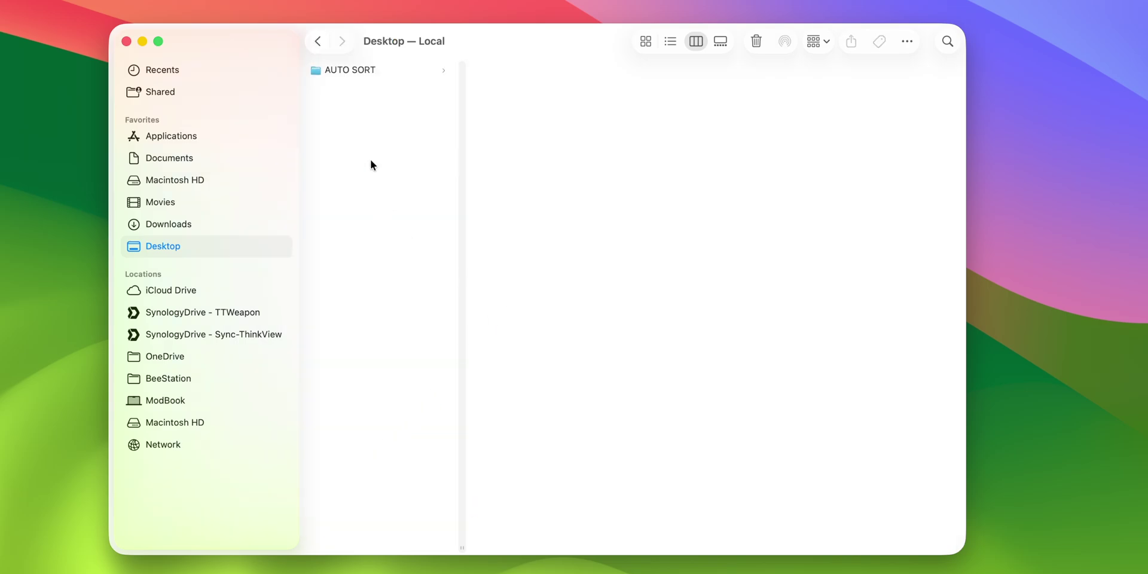
- Preview the _DSC2595, 2607, 2628, 2753 and 2795 photos filed in AUTO SORT's Travel folder
{"action": "left_click", "coordinate": [384, 73]}
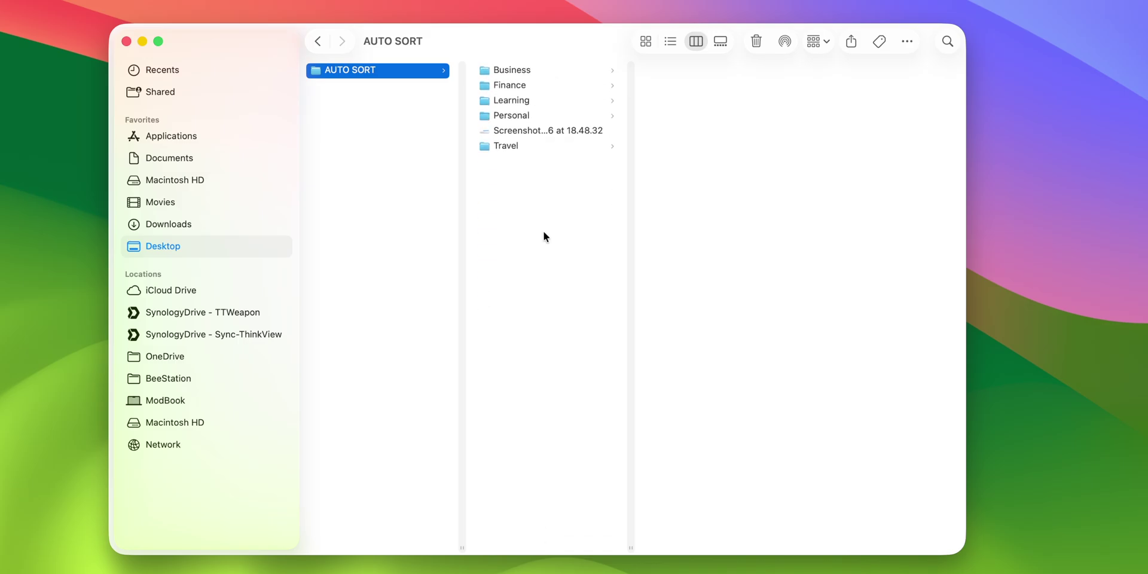
{"action": "left_click", "coordinate": [553, 130]}
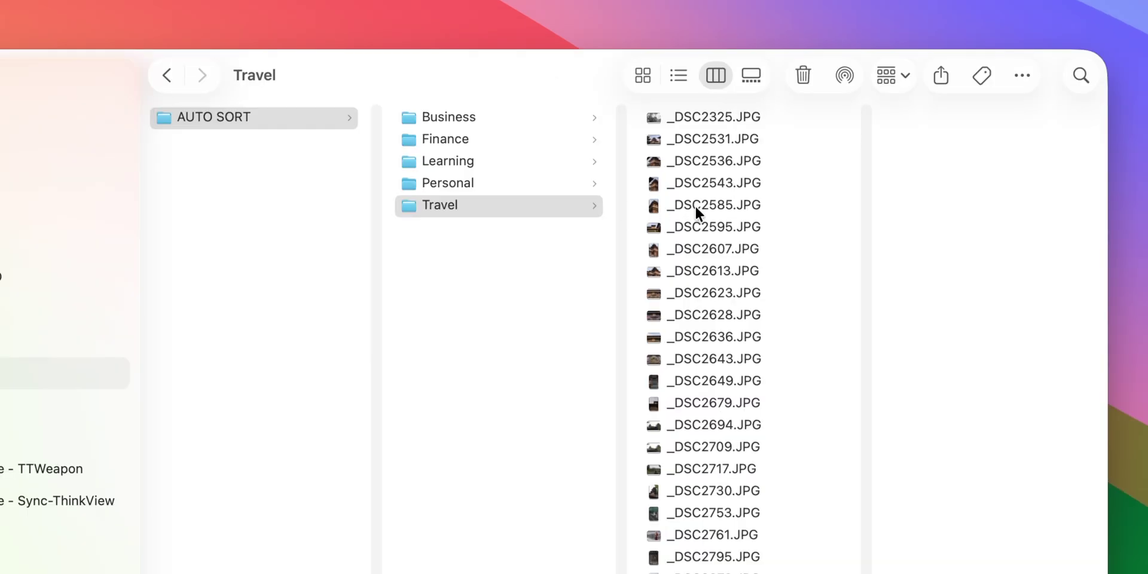
{"action": "left_click", "coordinate": [686, 146]}
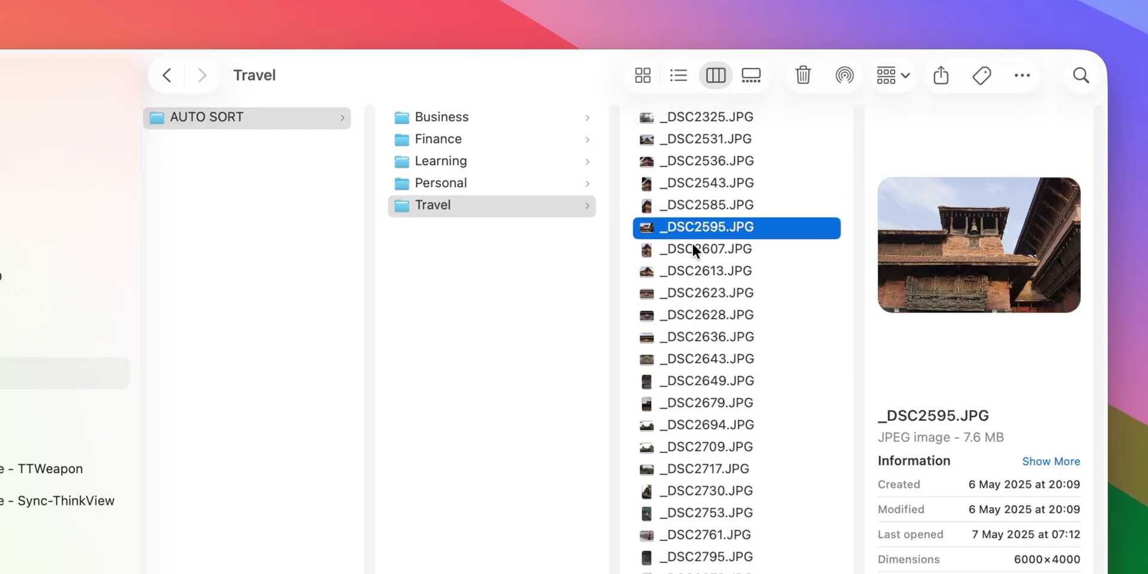
{"action": "left_click", "coordinate": [685, 160]}
{"action": "left_click", "coordinate": [688, 206]}
{"action": "left_click", "coordinate": [702, 512]}
{"action": "left_click", "coordinate": [709, 556]}
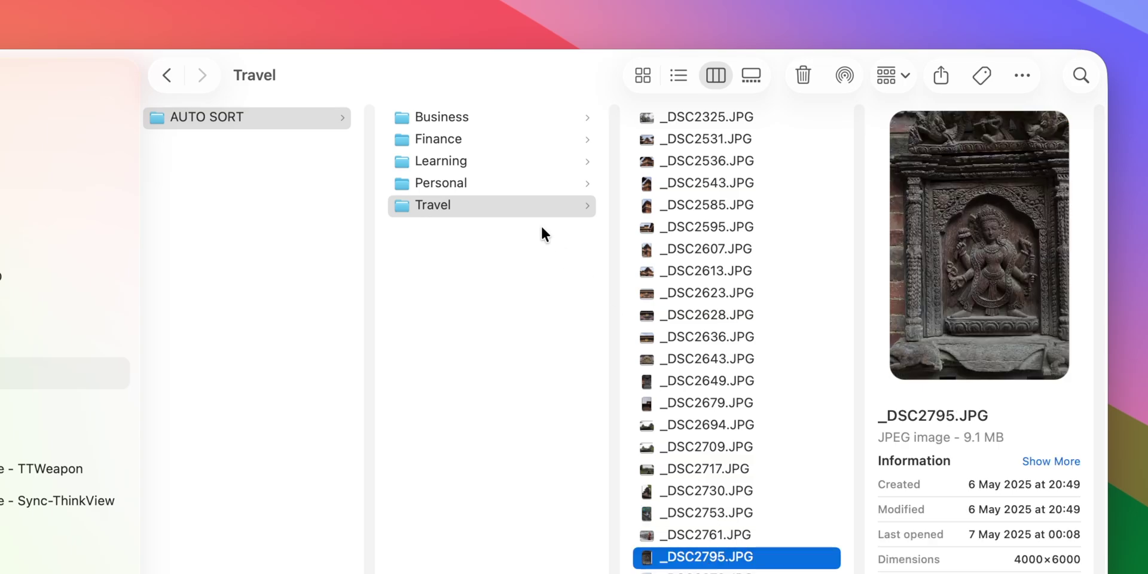
- Preview each file filed under Business, from _DSC2302.JPG through NAS GLO.jpg
{"action": "left_click", "coordinate": [491, 185]}
{"action": "left_click", "coordinate": [526, 156]}
{"action": "left_click", "coordinate": [532, 138]}
{"action": "left_click", "coordinate": [551, 115]}
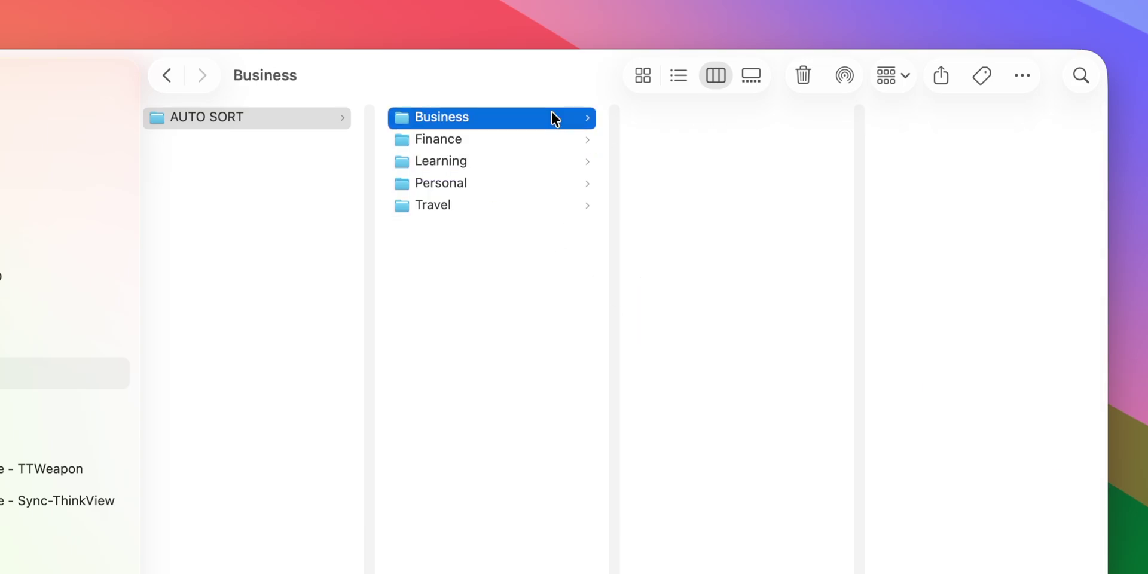
{"action": "left_click", "coordinate": [720, 117]}
{"action": "left_click", "coordinate": [735, 140]}
{"action": "left_click", "coordinate": [730, 181]}
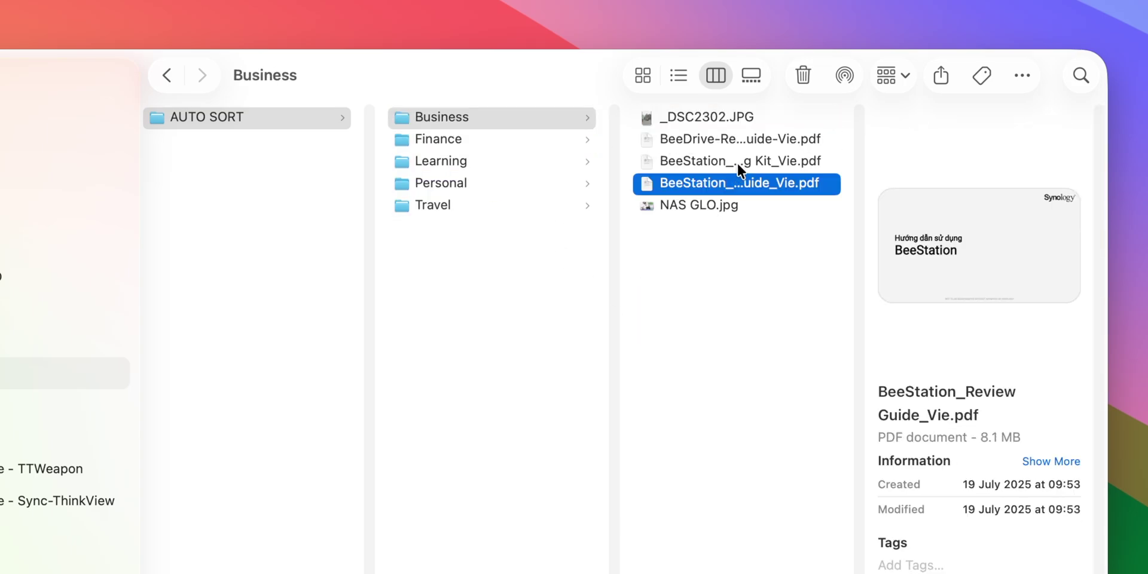
{"action": "left_click", "coordinate": [736, 160]}
{"action": "left_click", "coordinate": [687, 206]}
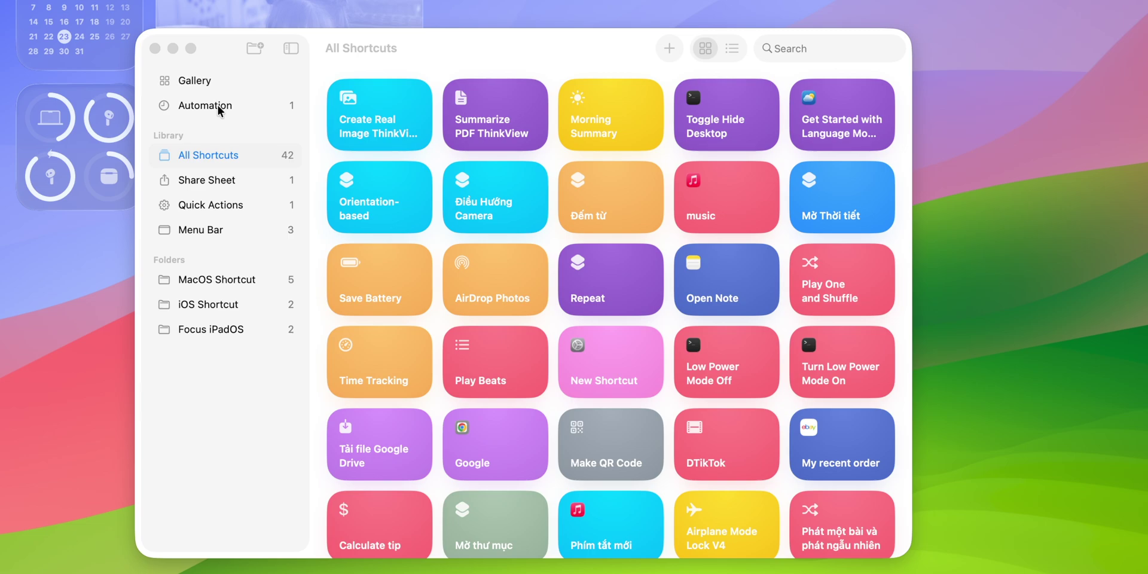
- Show the Automation list and browse new-automation triggers, cancelling without creating one
{"action": "left_click", "coordinate": [220, 109]}
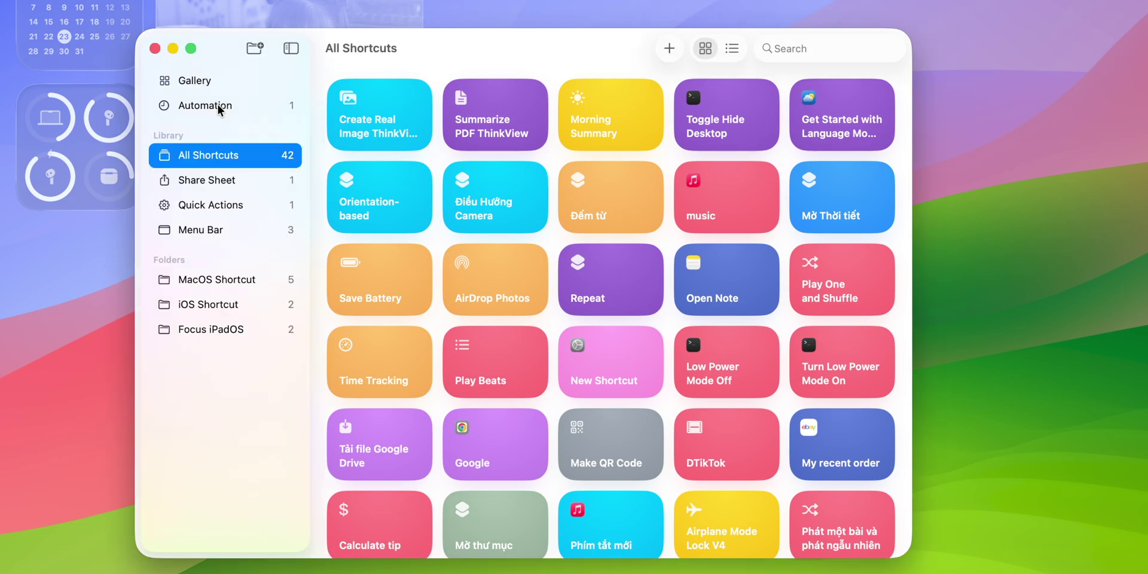
{"action": "left_click", "coordinate": [220, 108]}
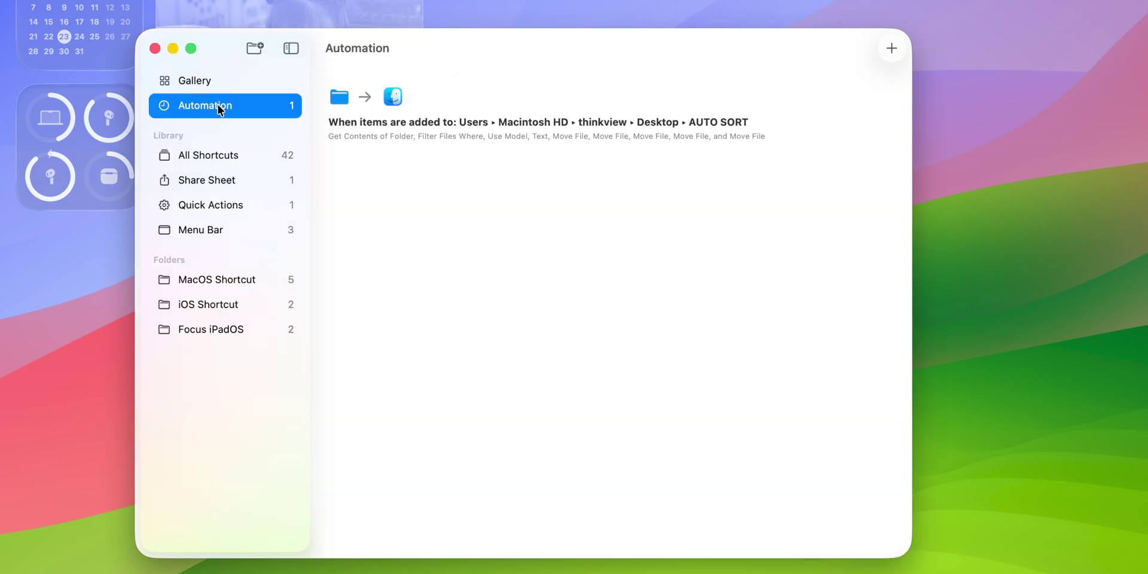
{"action": "left_click", "coordinate": [884, 49]}
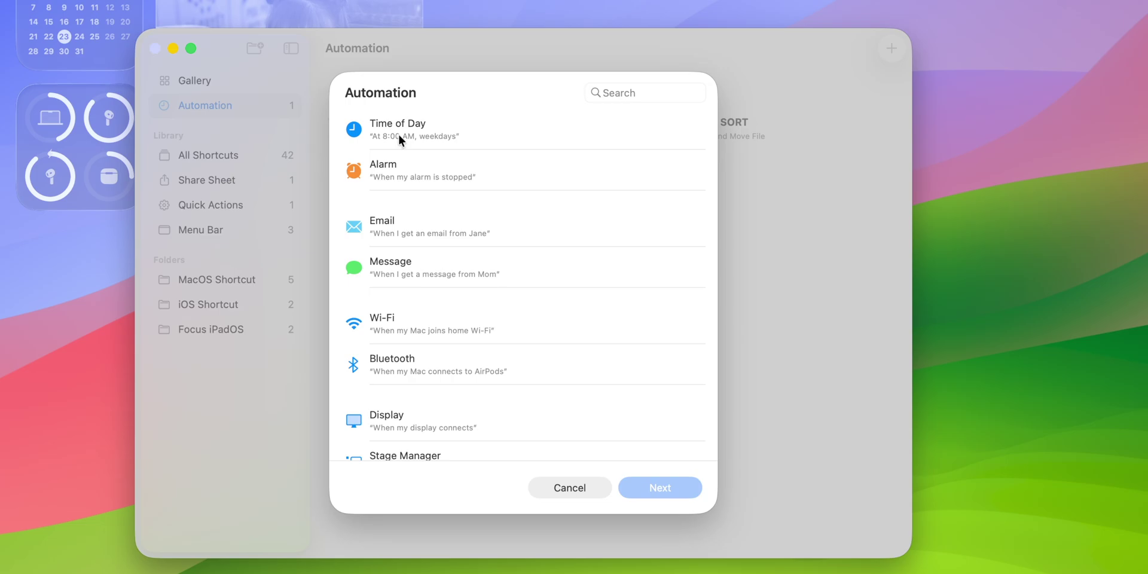
{"action": "scroll", "coordinate": [393, 178], "scroll_direction": "down", "scroll_amount": 3}
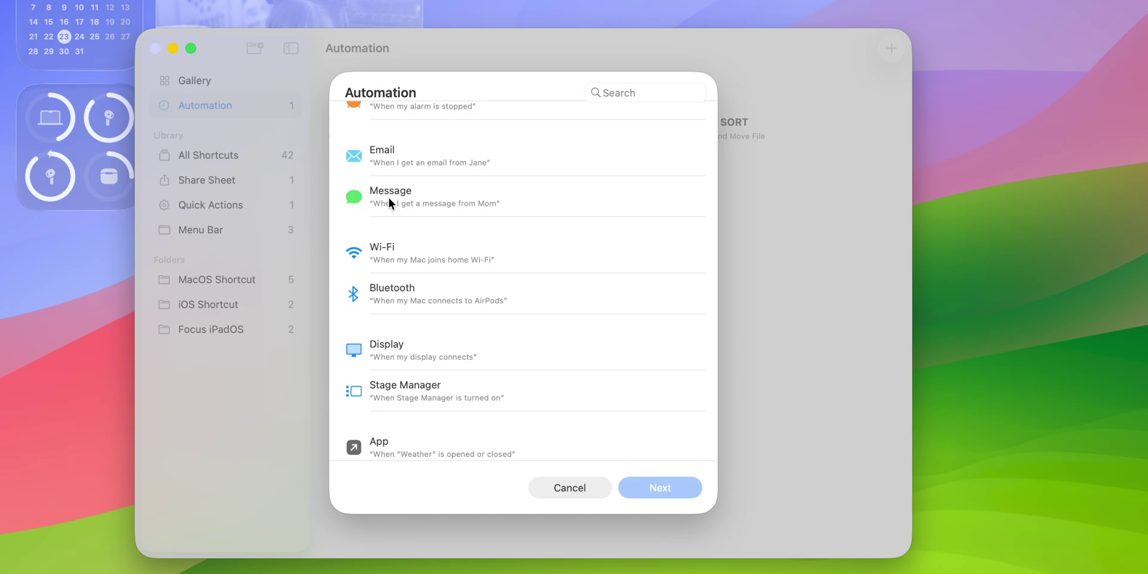
{"action": "left_click", "coordinate": [375, 253]}
{"action": "scroll", "coordinate": [382, 325], "scroll_direction": "down", "scroll_amount": 10}
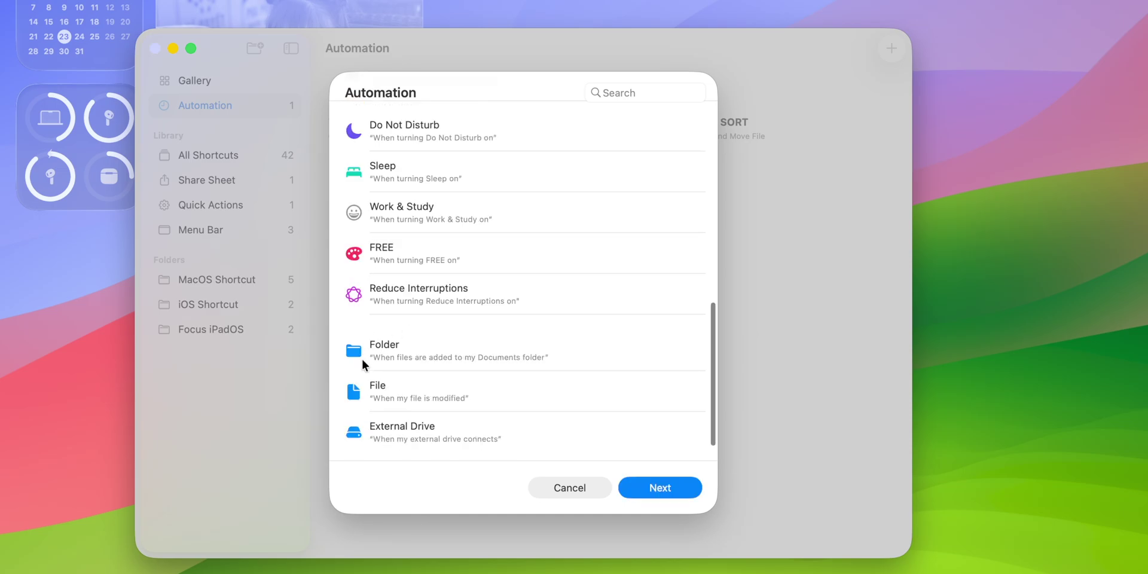
{"action": "key", "text": "Escape"}
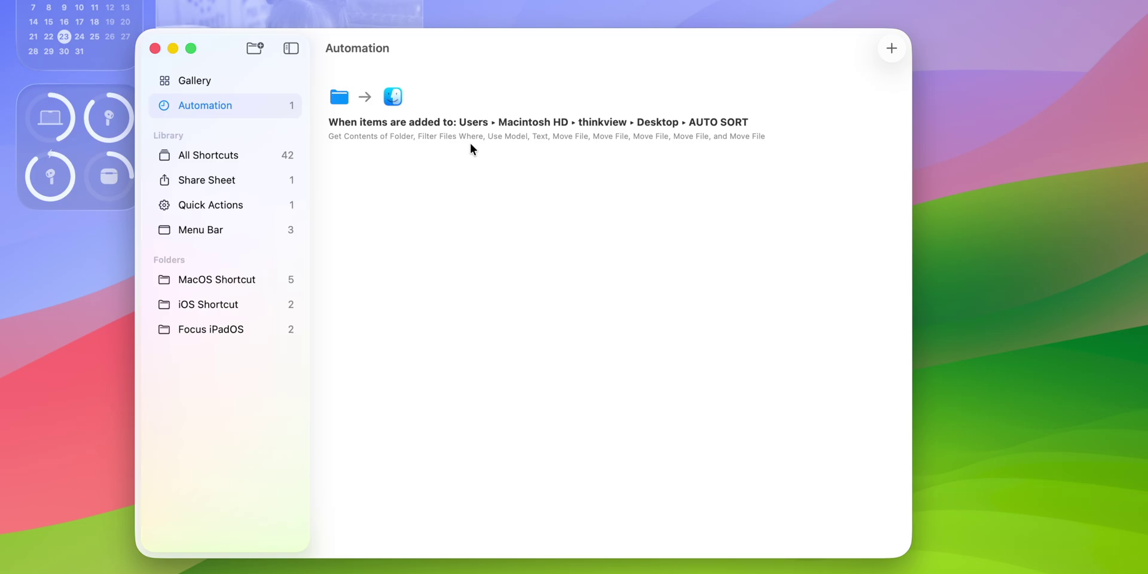
- Check the AUTO SORT folder automation's trigger, then open its AUTO SORT ThinkView shortcut for editing
{"action": "right_click", "coordinate": [461, 110]}
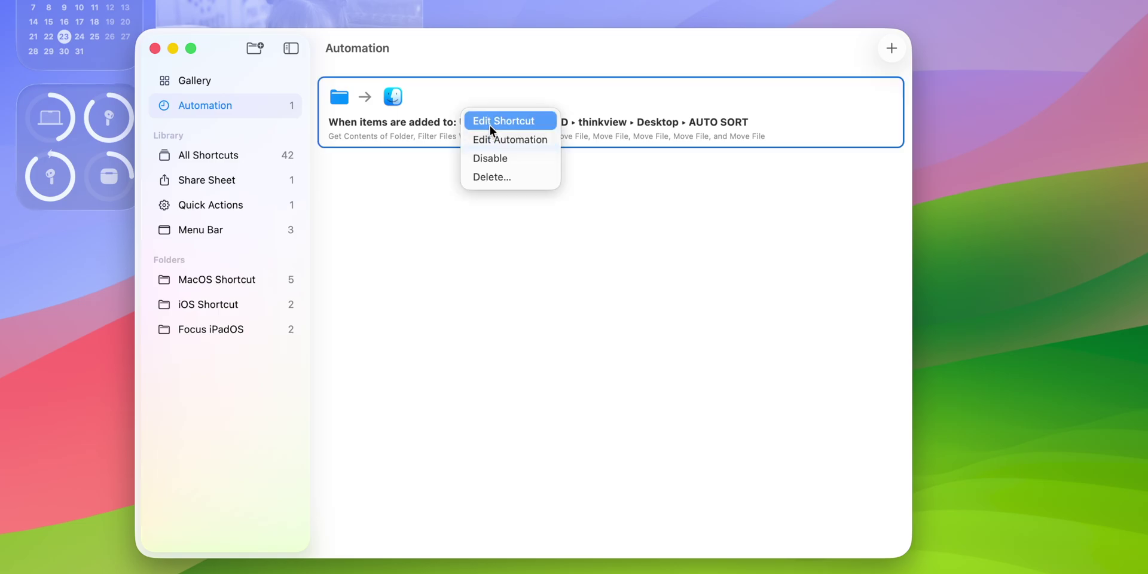
{"action": "left_click", "coordinate": [493, 133]}
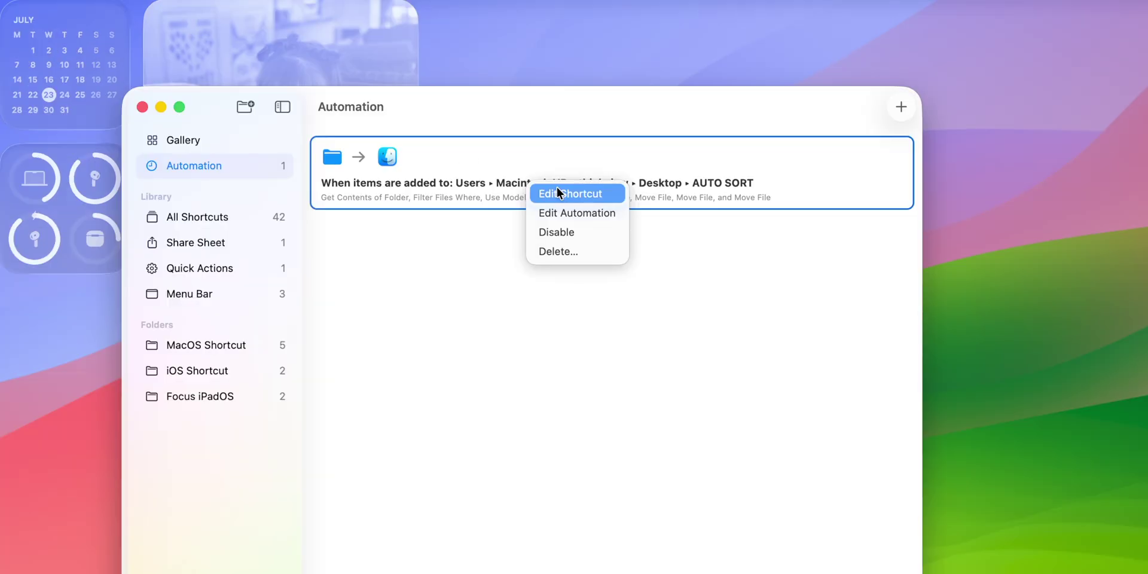
{"action": "left_click", "coordinate": [557, 190]}
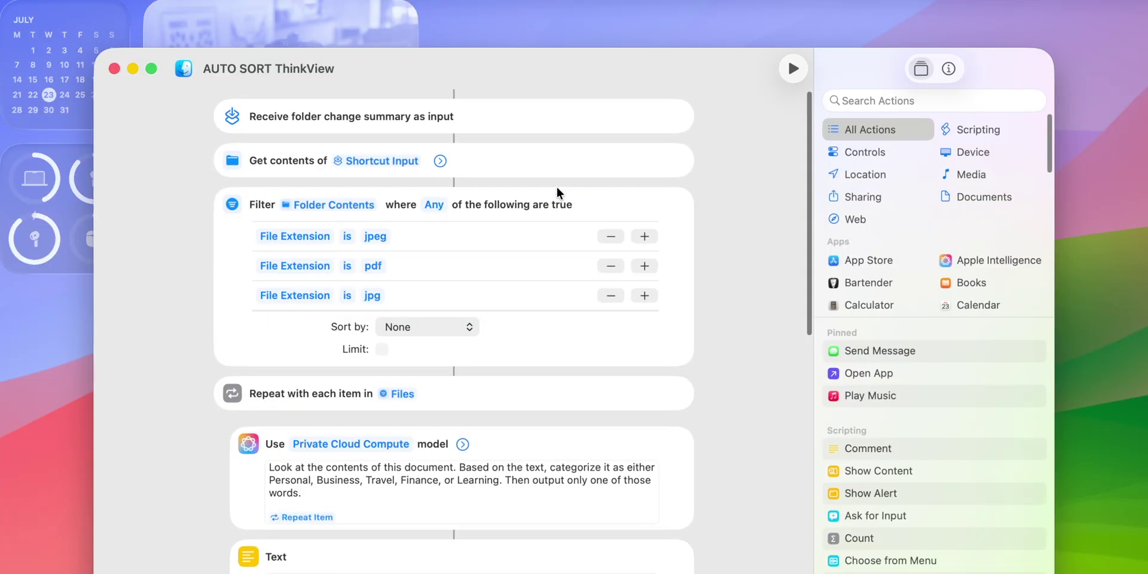
{"action": "left_click_drag", "start_coordinate": [515, 51], "coordinate": [510, 37]}
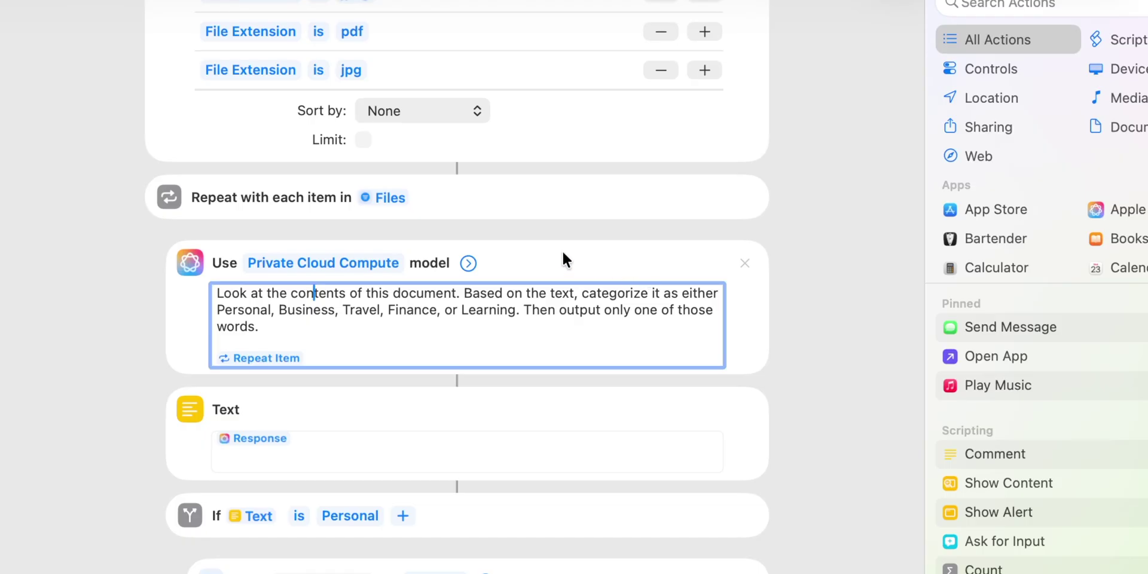
- Keep Private Cloud Compute as the Use Model categorising step's model and review the If/Move actions below
{"action": "left_click", "coordinate": [562, 252]}
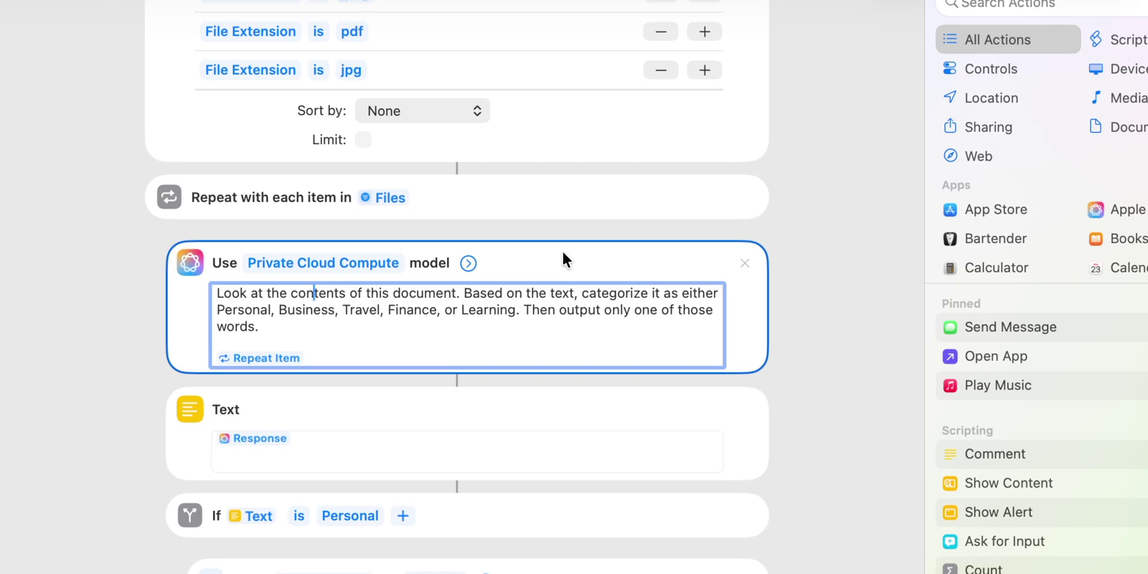
{"action": "left_click", "coordinate": [356, 263]}
{"action": "left_click", "coordinate": [551, 317]}
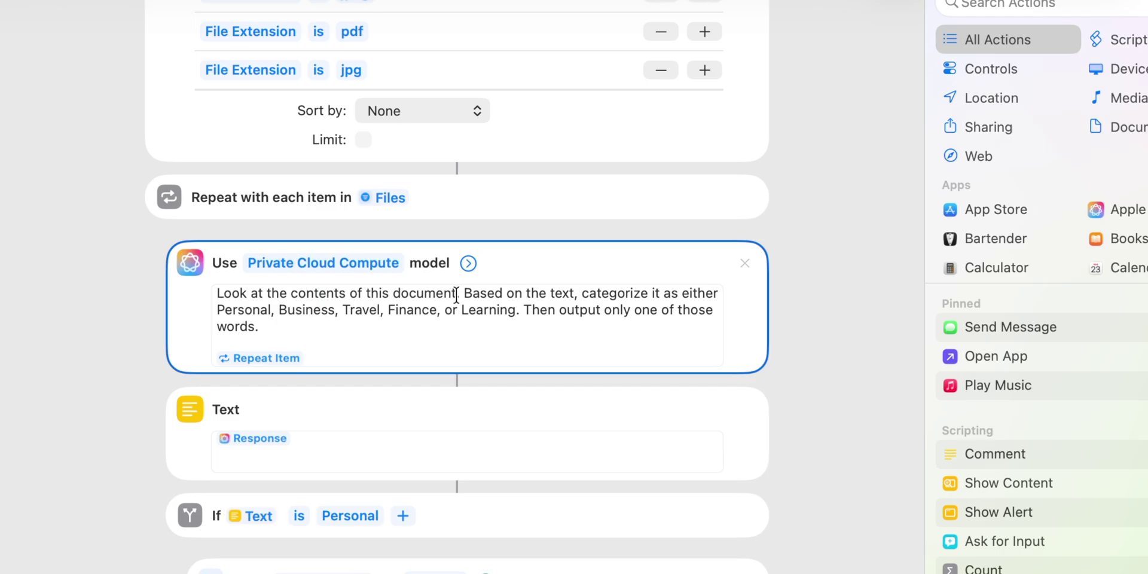
{"action": "scroll", "coordinate": [359, 269], "scroll_direction": "down", "scroll_amount": 3}
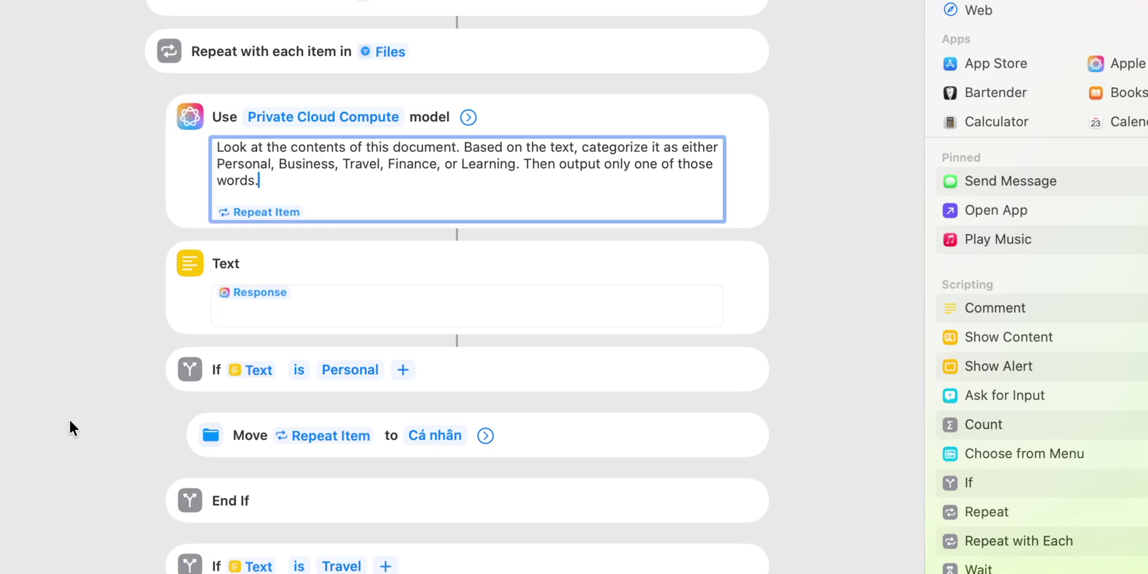
{"action": "scroll", "coordinate": [69, 425], "scroll_direction": "down", "scroll_amount": 2}
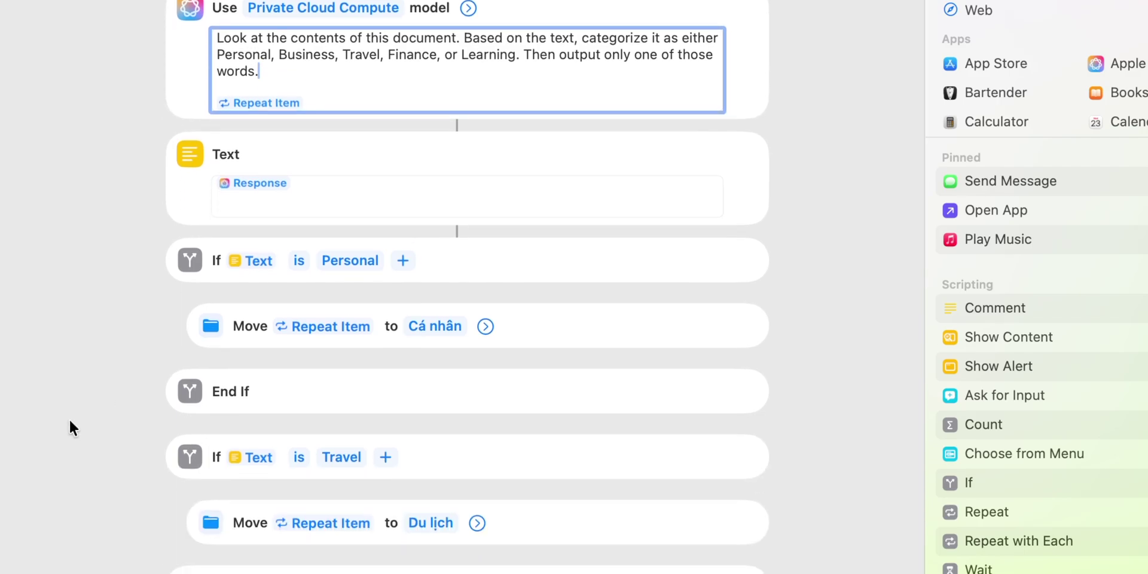
{"action": "scroll", "coordinate": [70, 421], "scroll_direction": "down", "scroll_amount": 1}
{"action": "scroll", "coordinate": [70, 418], "scroll_direction": "down", "scroll_amount": 1}
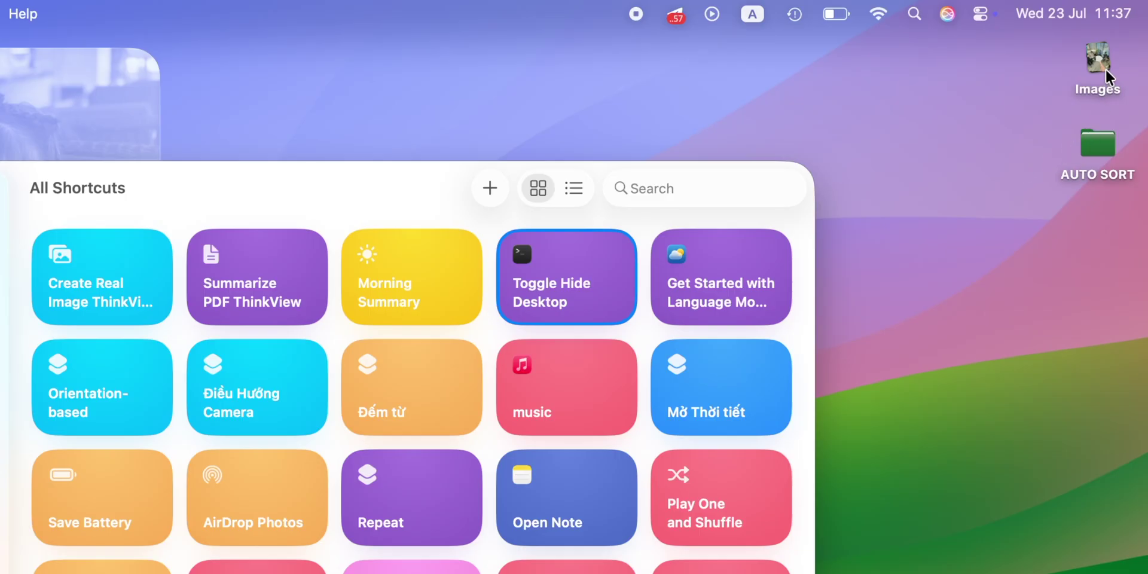
- Expand the Images desktop stack, then run Toggle Hide Desktop twice to hide and restore the icons
{"action": "left_click", "coordinate": [1105, 68]}
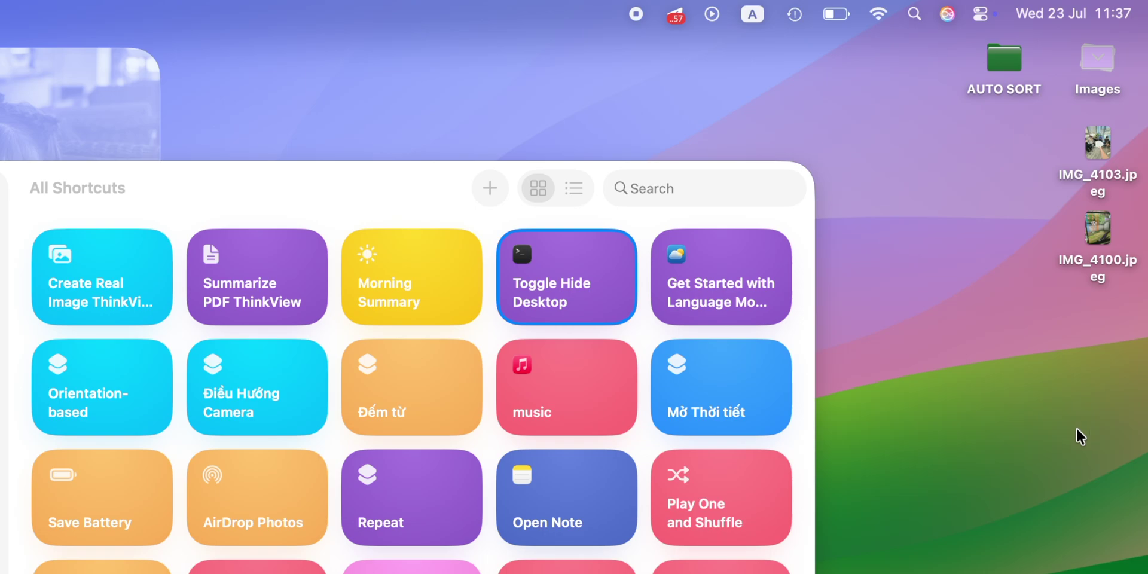
{"action": "left_click", "coordinate": [614, 258]}
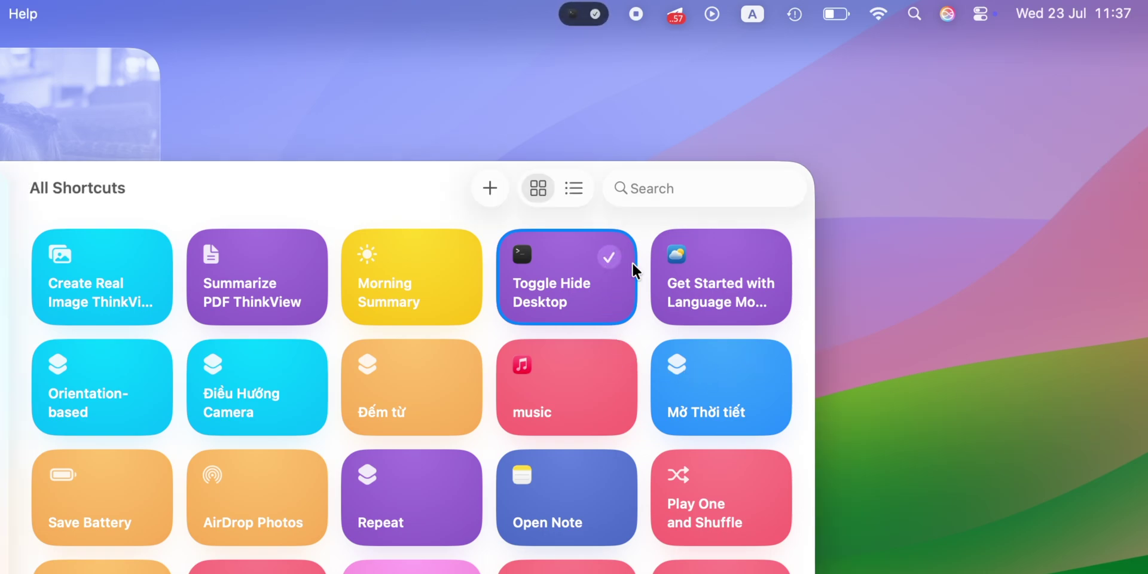
{"action": "mouse_move", "coordinate": [601, 265]}
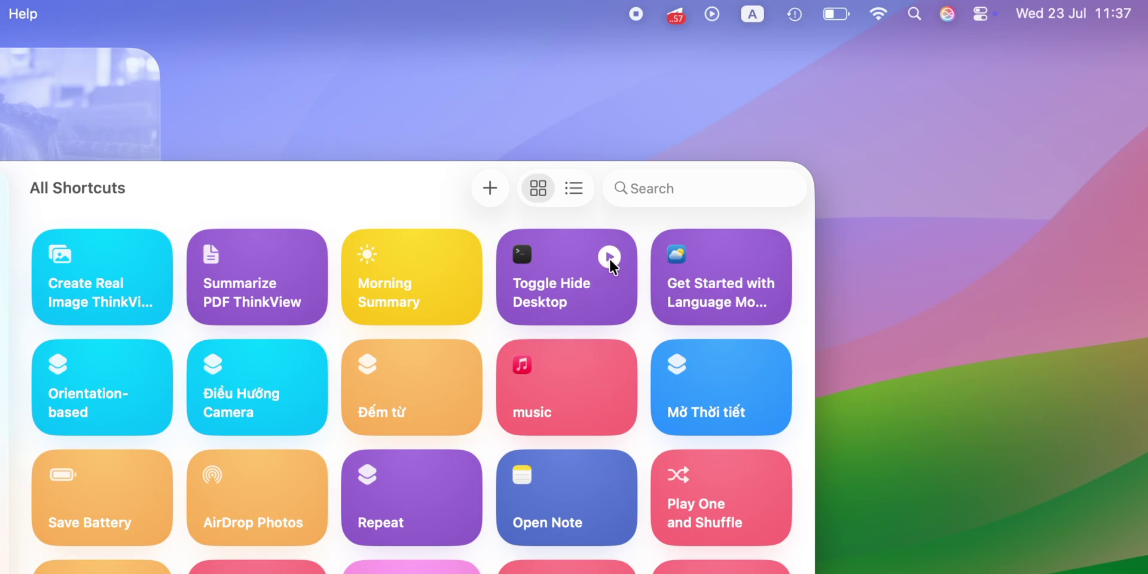
{"action": "left_click", "coordinate": [608, 257]}
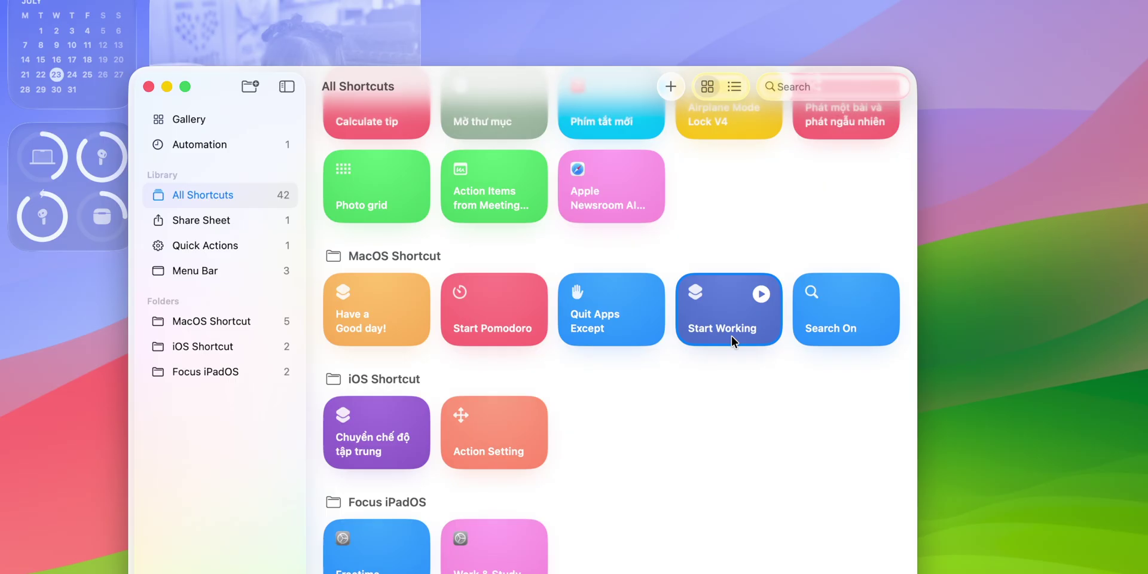
{"action": "right_click", "coordinate": [733, 336]}
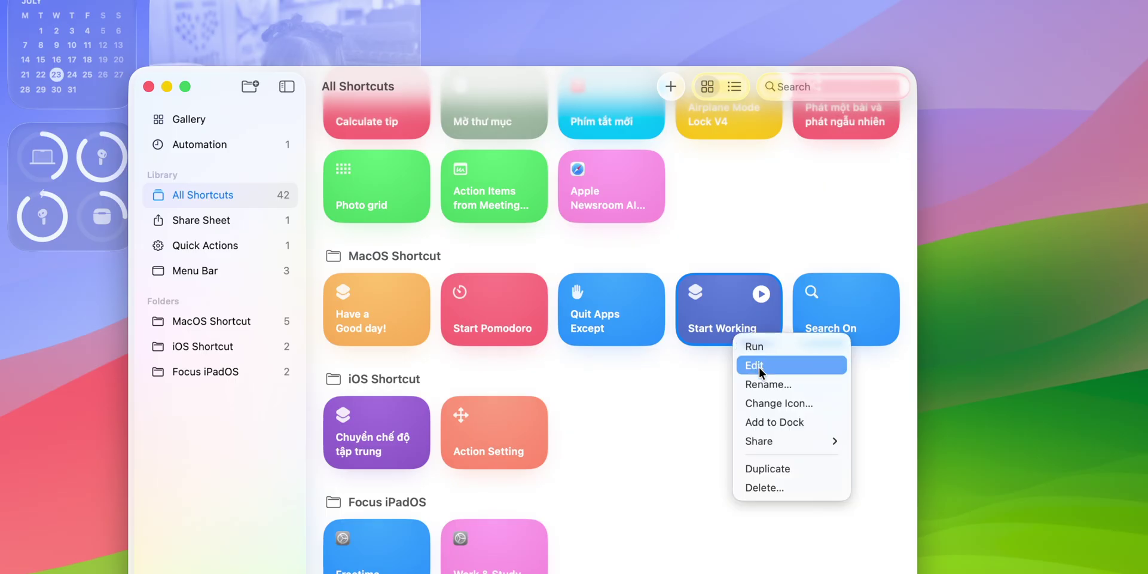
{"action": "left_click", "coordinate": [754, 365]}
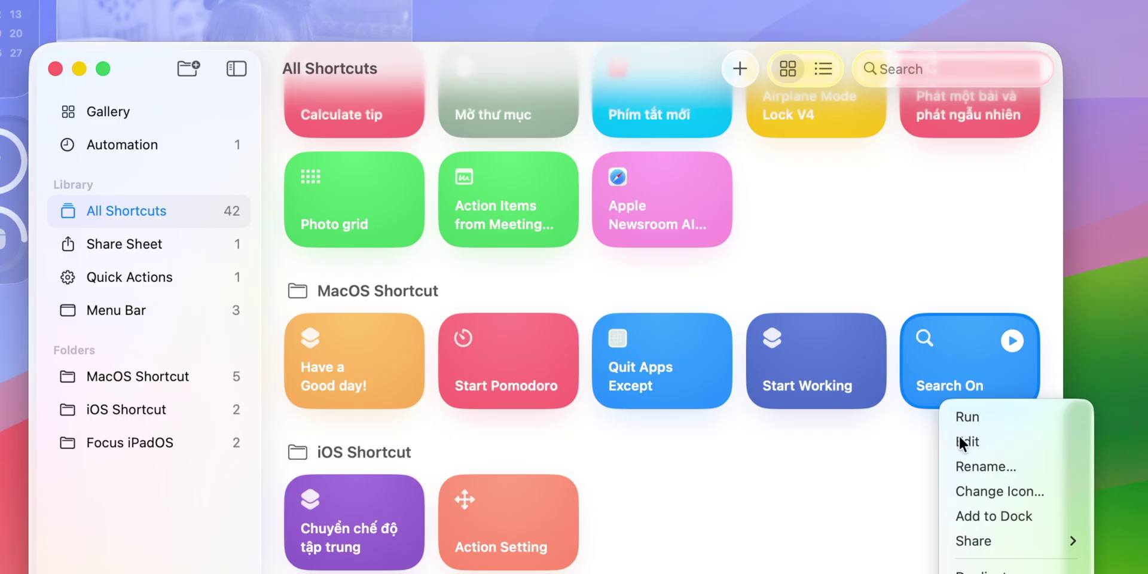
{"action": "left_click", "coordinate": [962, 442]}
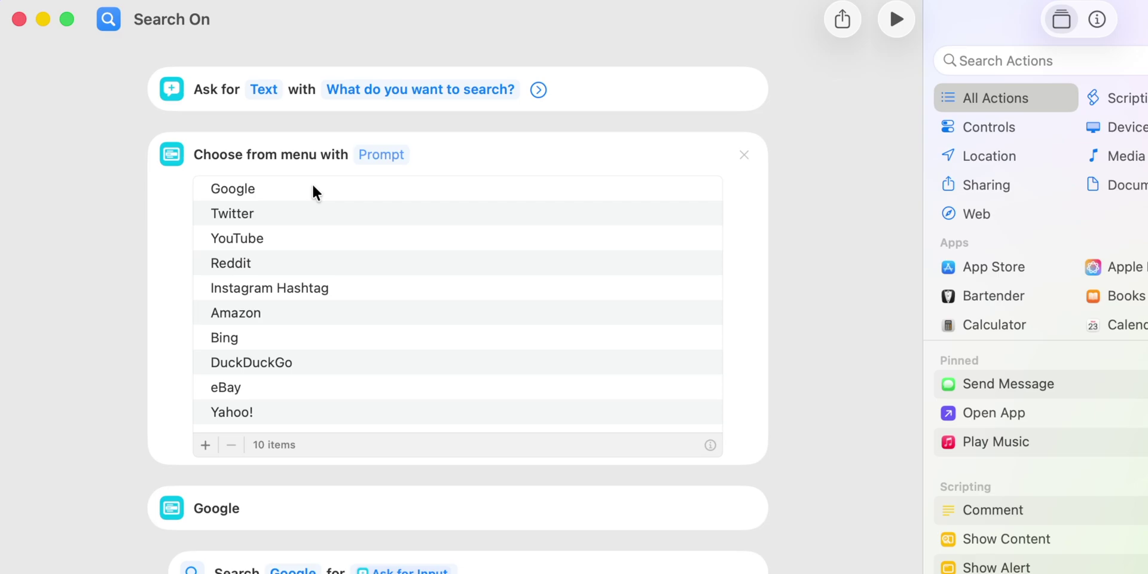
{"action": "left_click", "coordinate": [270, 185]}
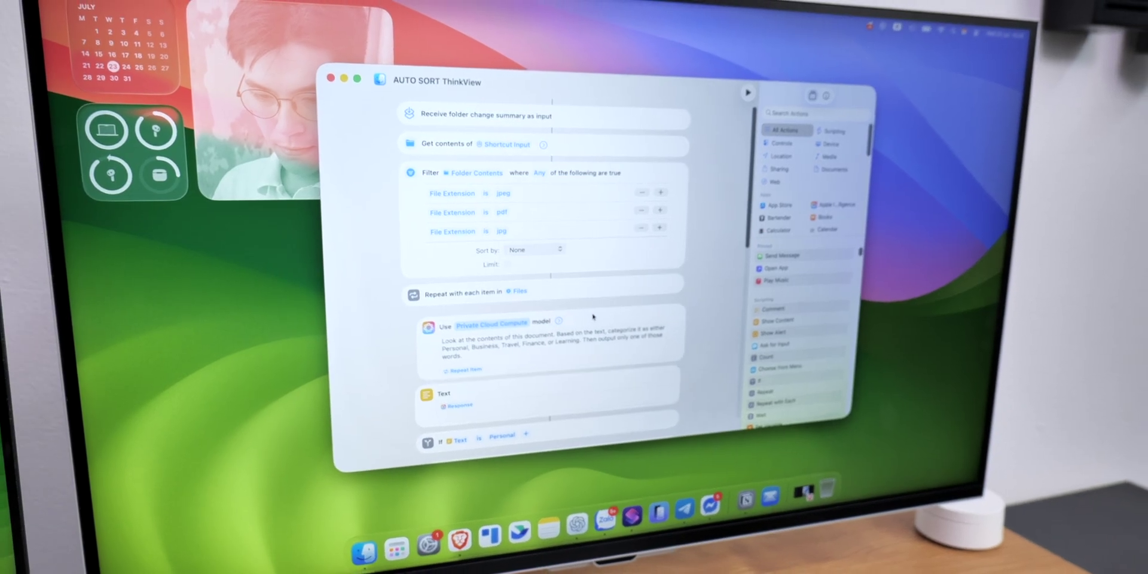
{"action": "left_click", "coordinate": [592, 317]}
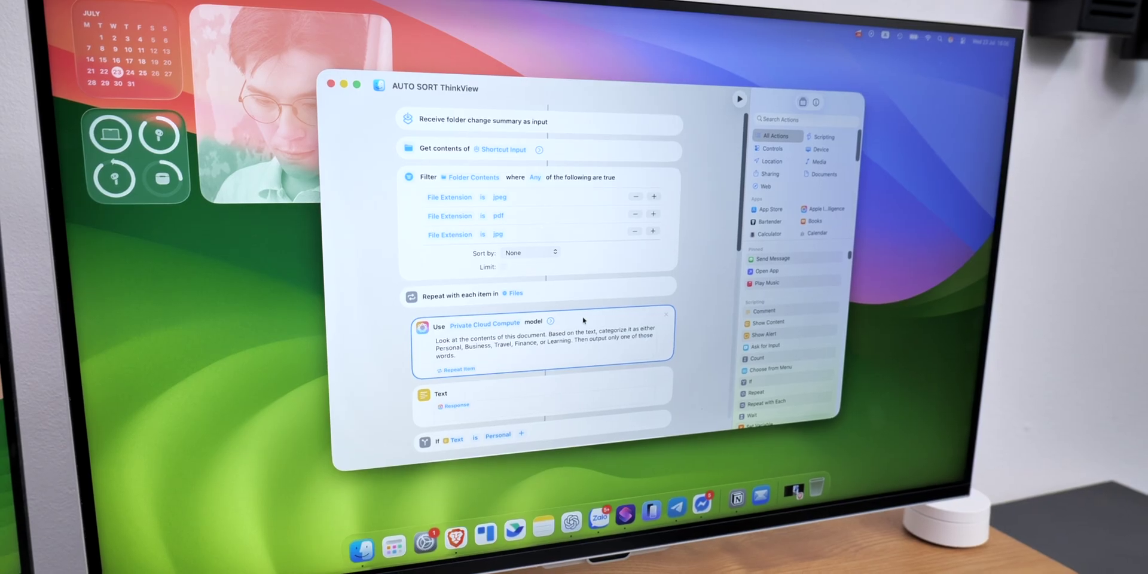